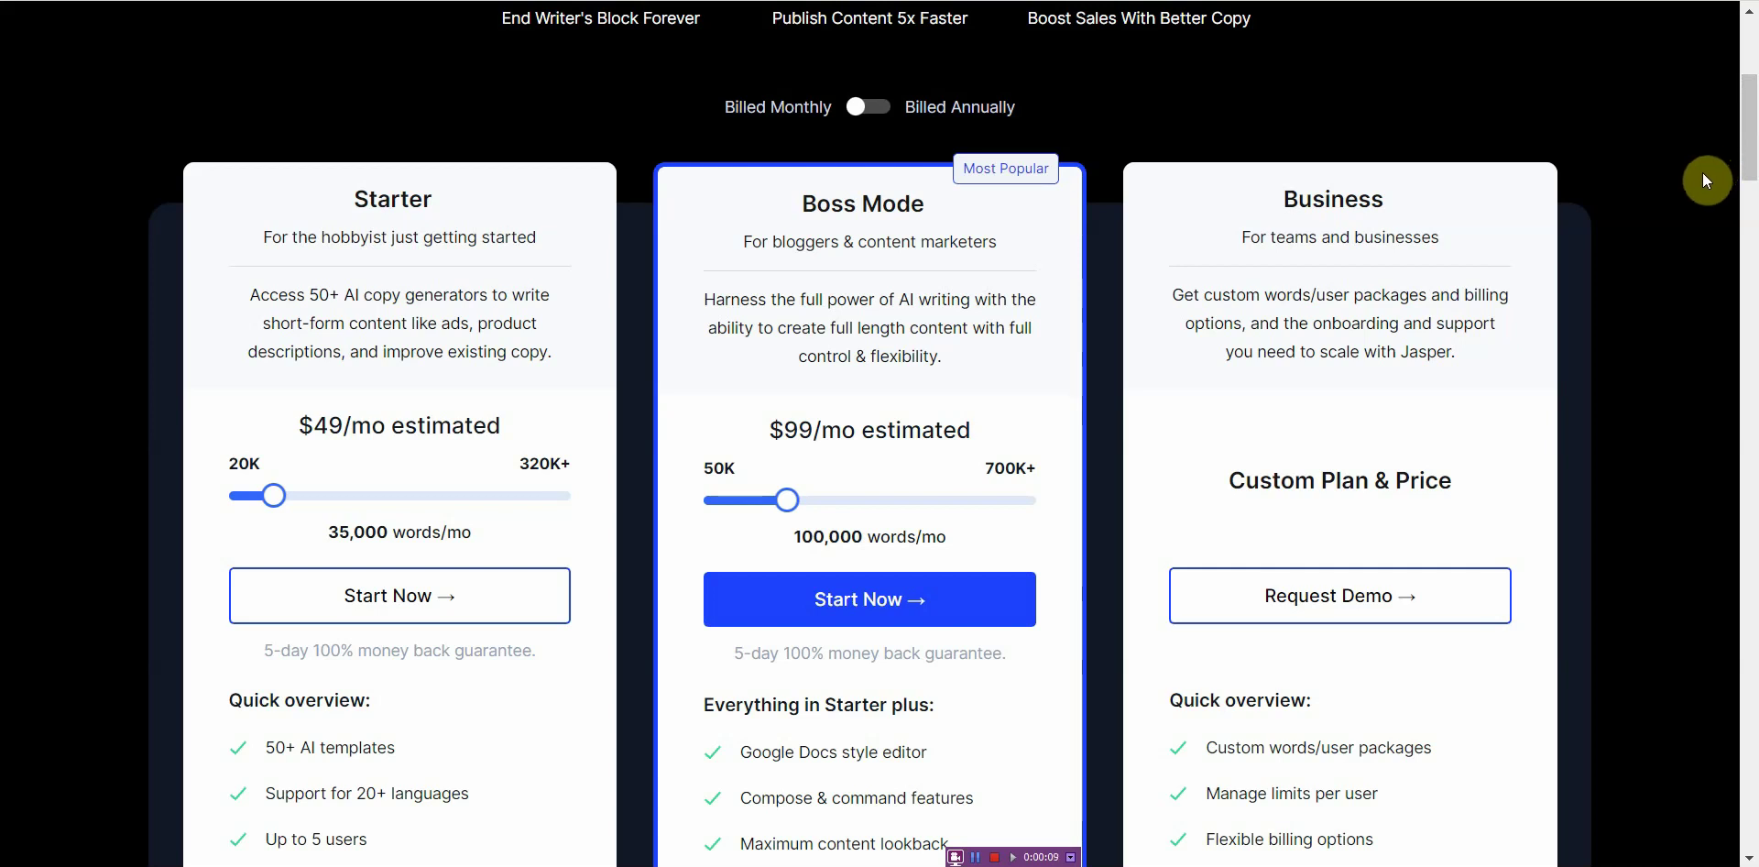
Examine the Starter, Boss Mode and Business plans on the Jasper pricing page
drag(1748, 163, 1751, 108)
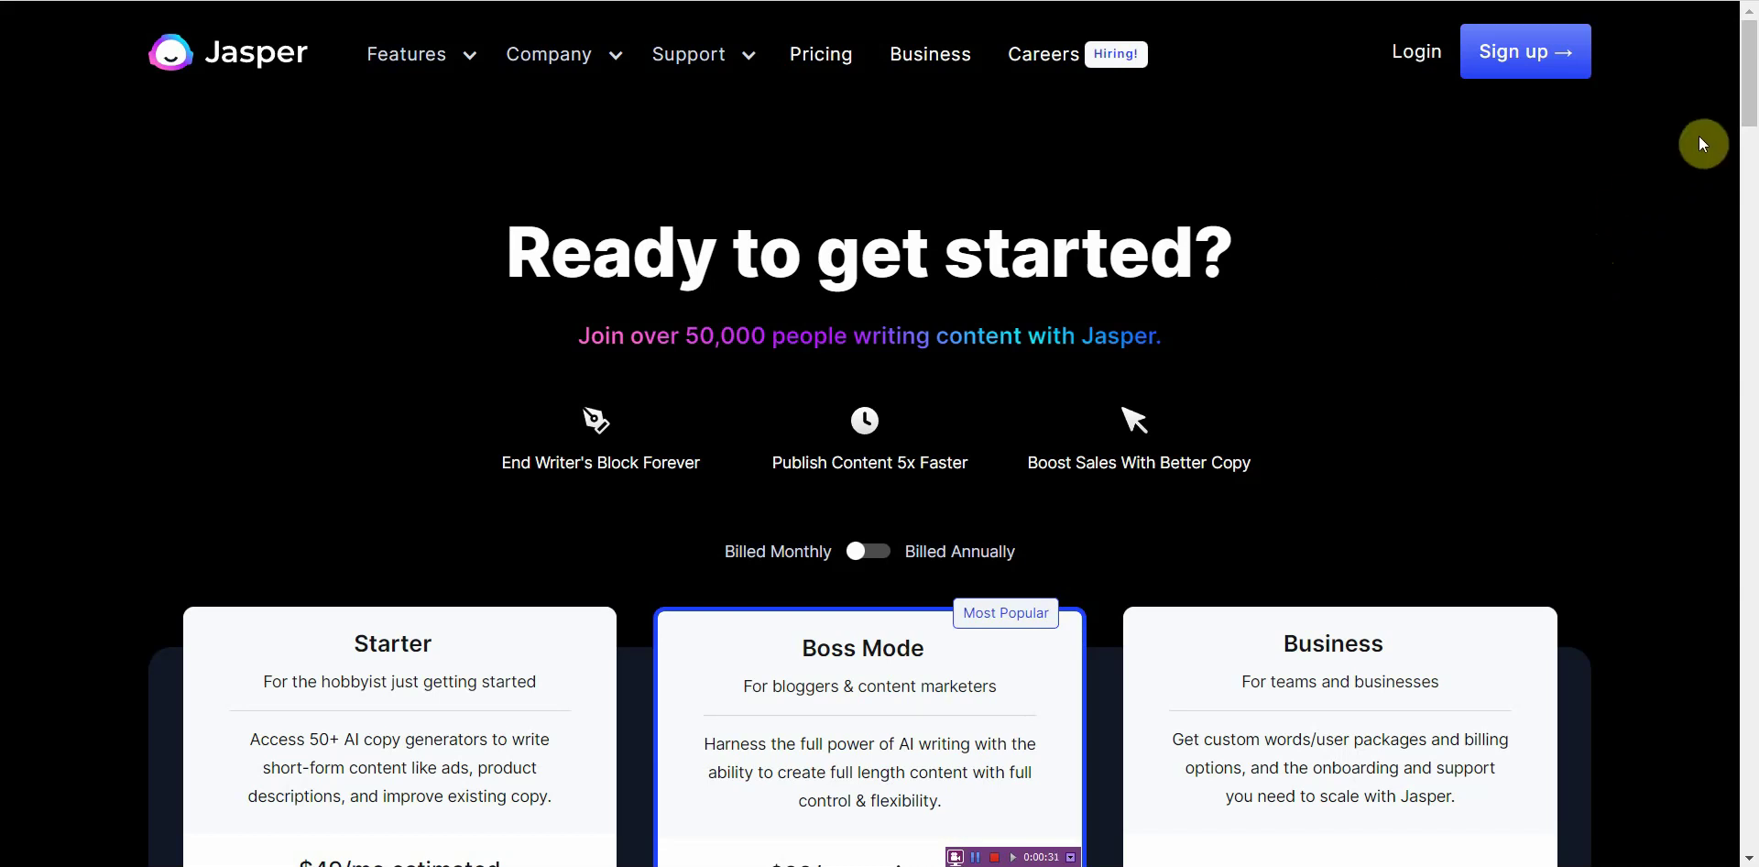
drag(1751, 126, 1736, 166)
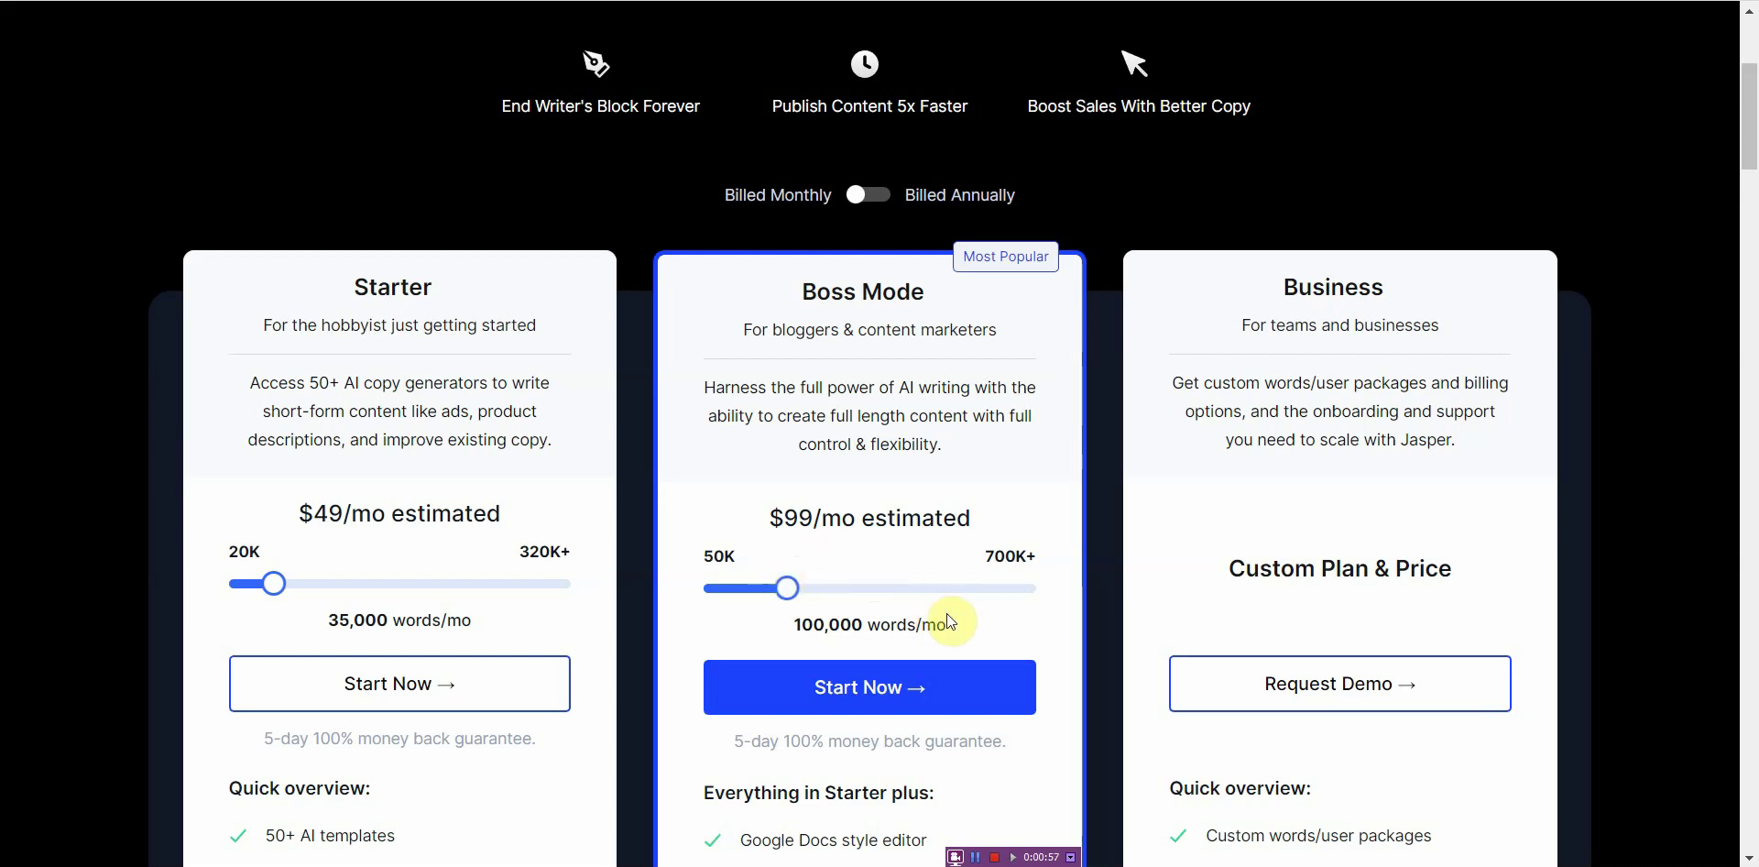
scroll(1751, 138, up, 1)
scroll(1746, 125, down, 1)
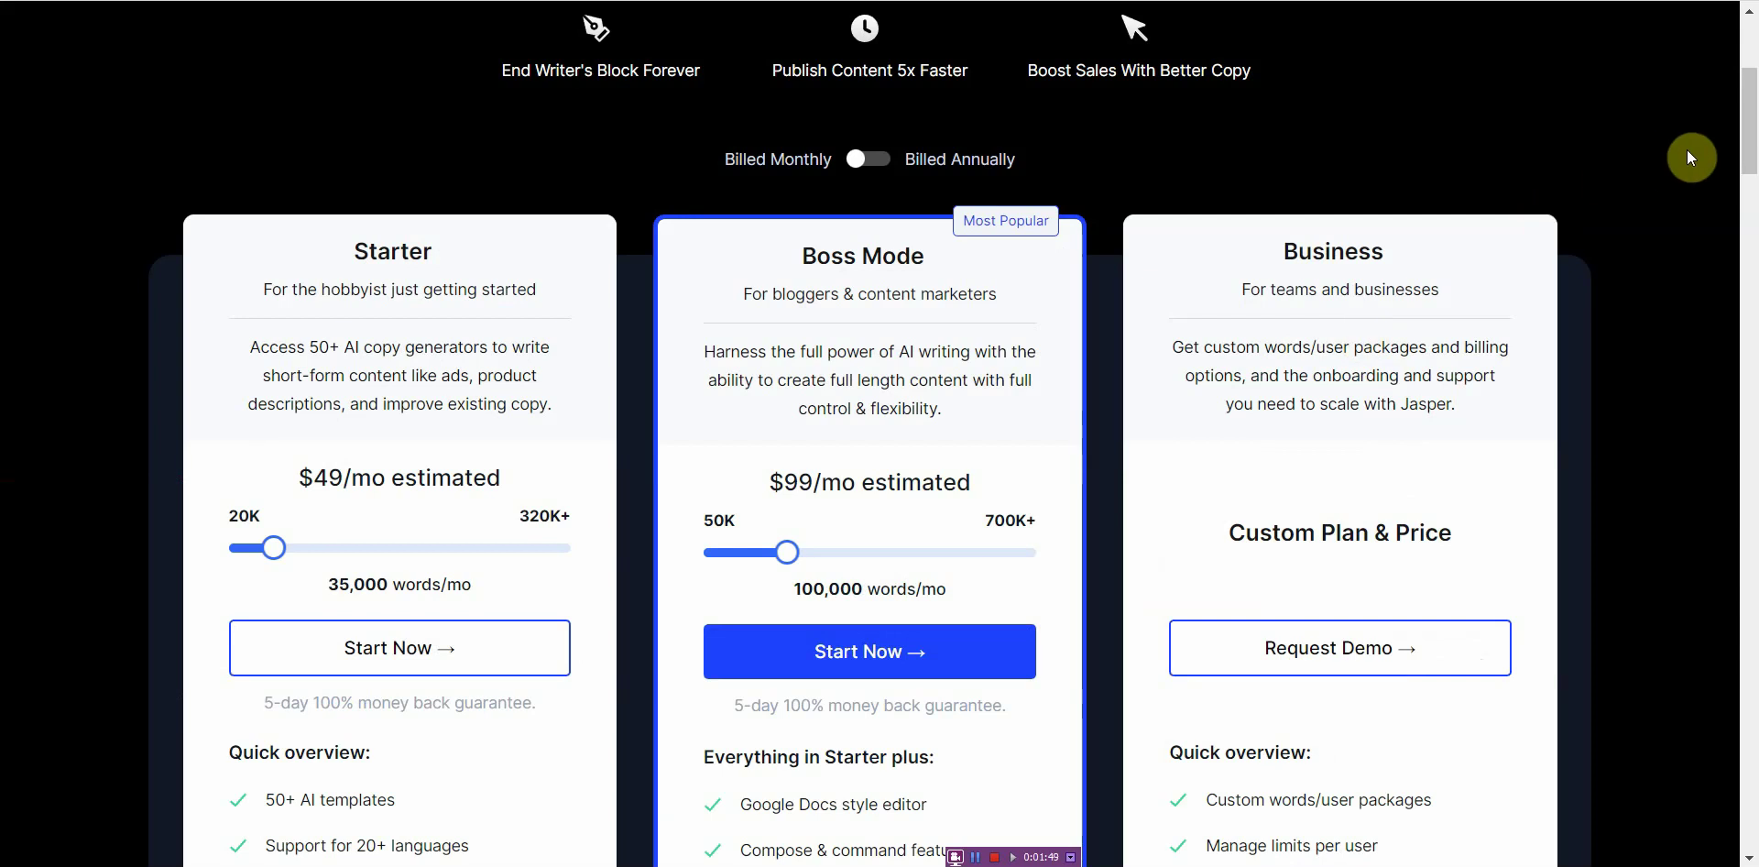
scroll(1709, 147, up, 5)
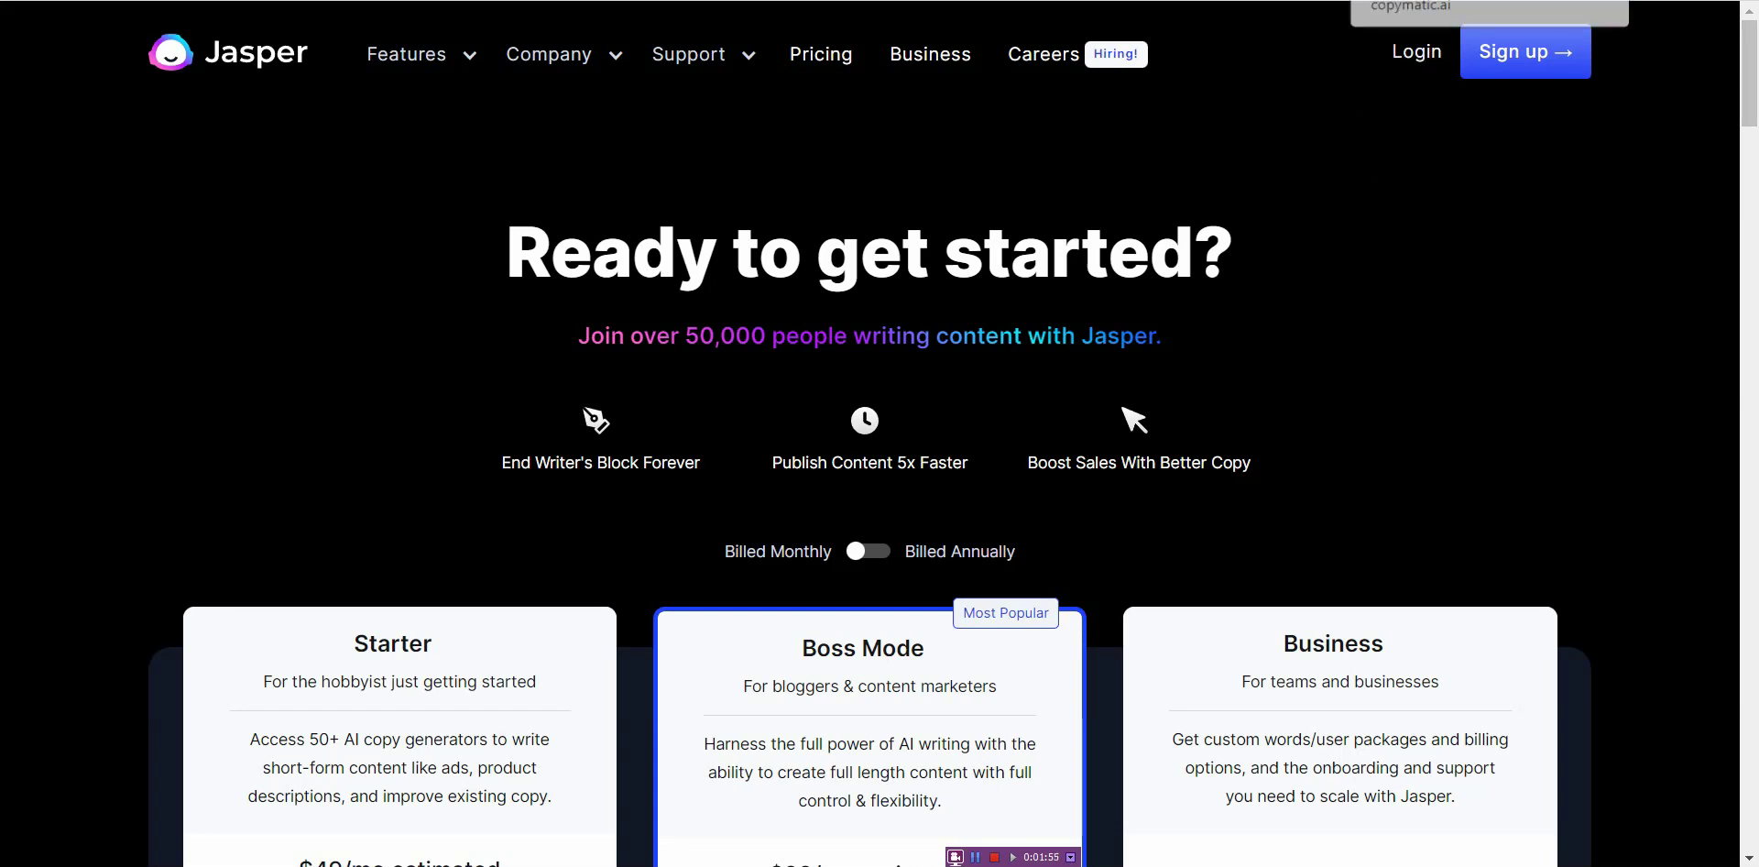
Switch to Copymatic and examine the full range of writing tools on its dashboard, from Article Generator to Request a new tool
click(1383, 15)
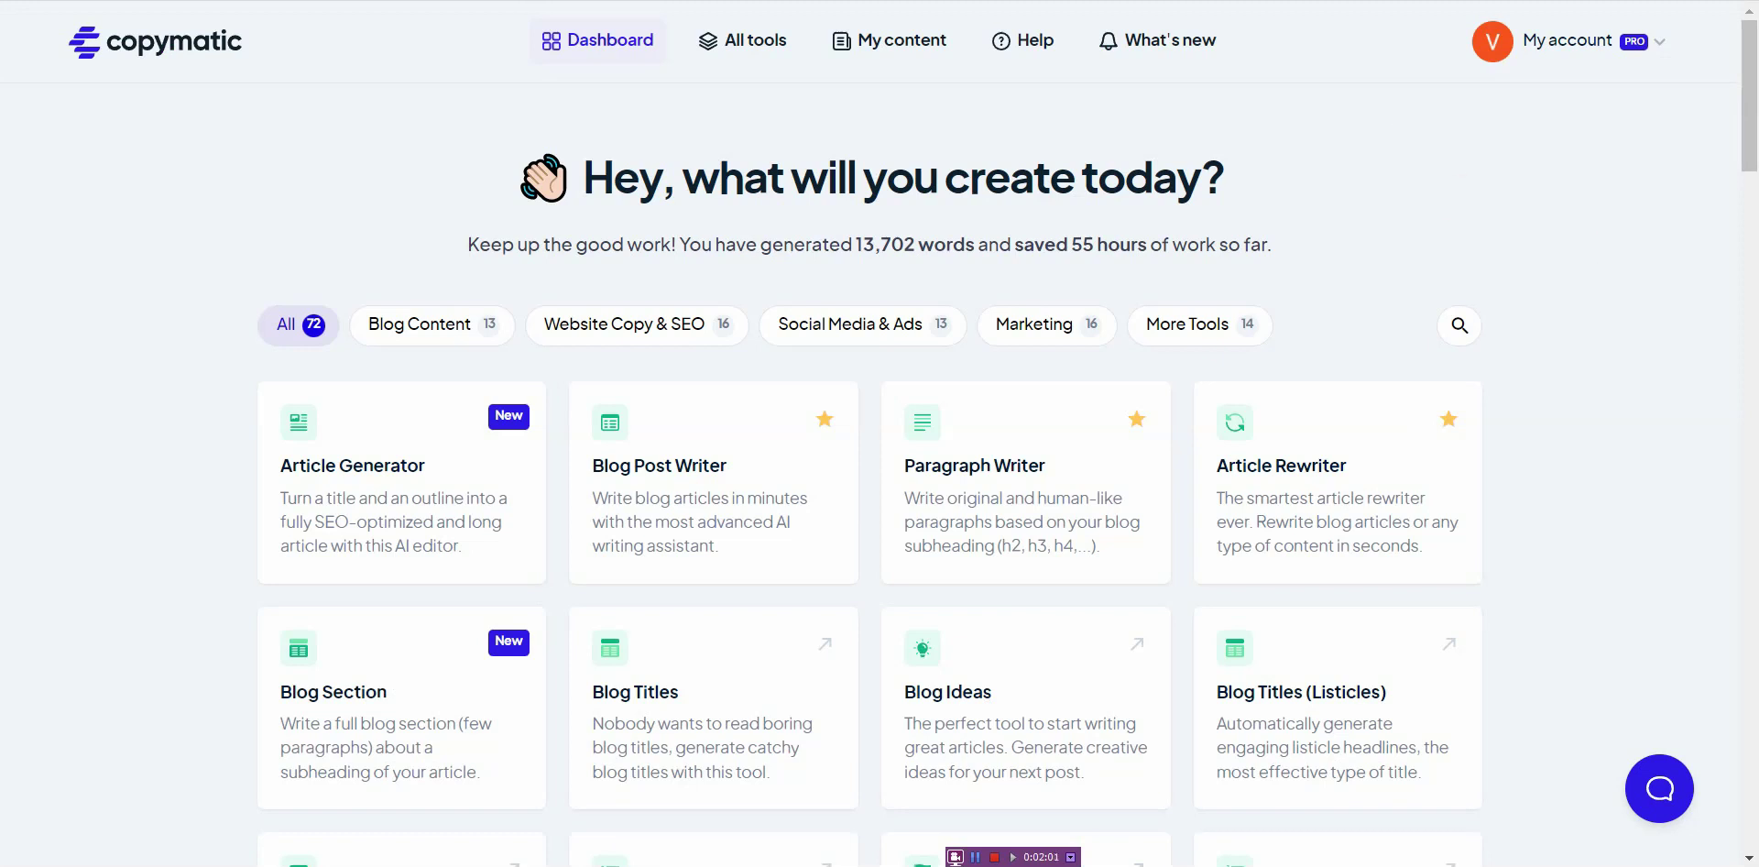
click(1749, 92)
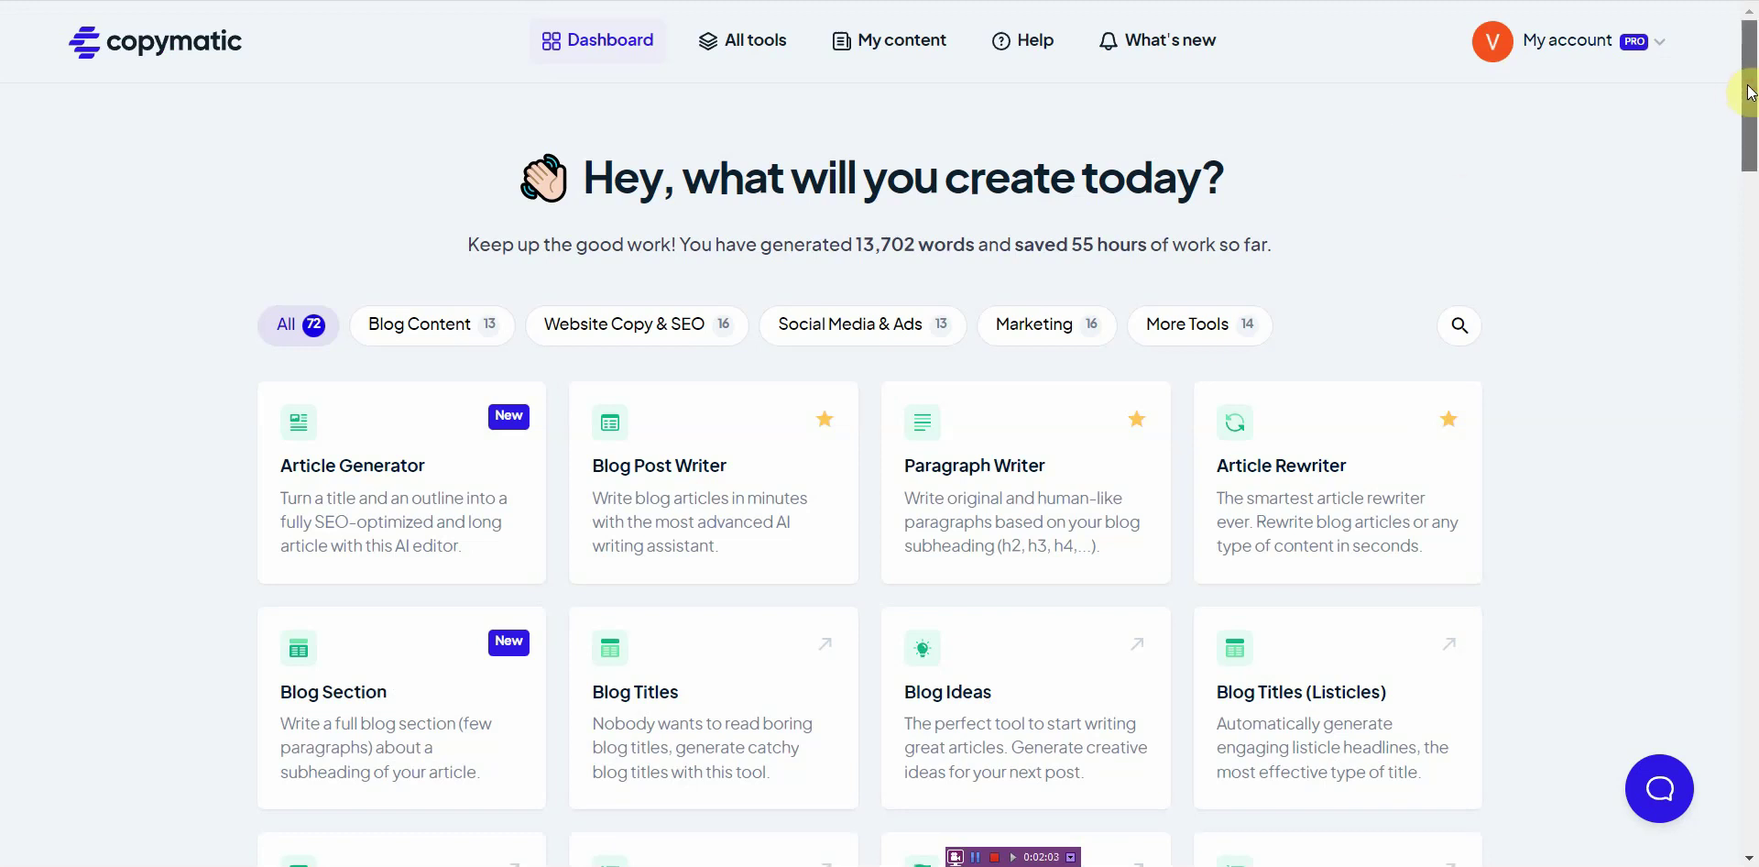
drag(1748, 92, 1664, 165)
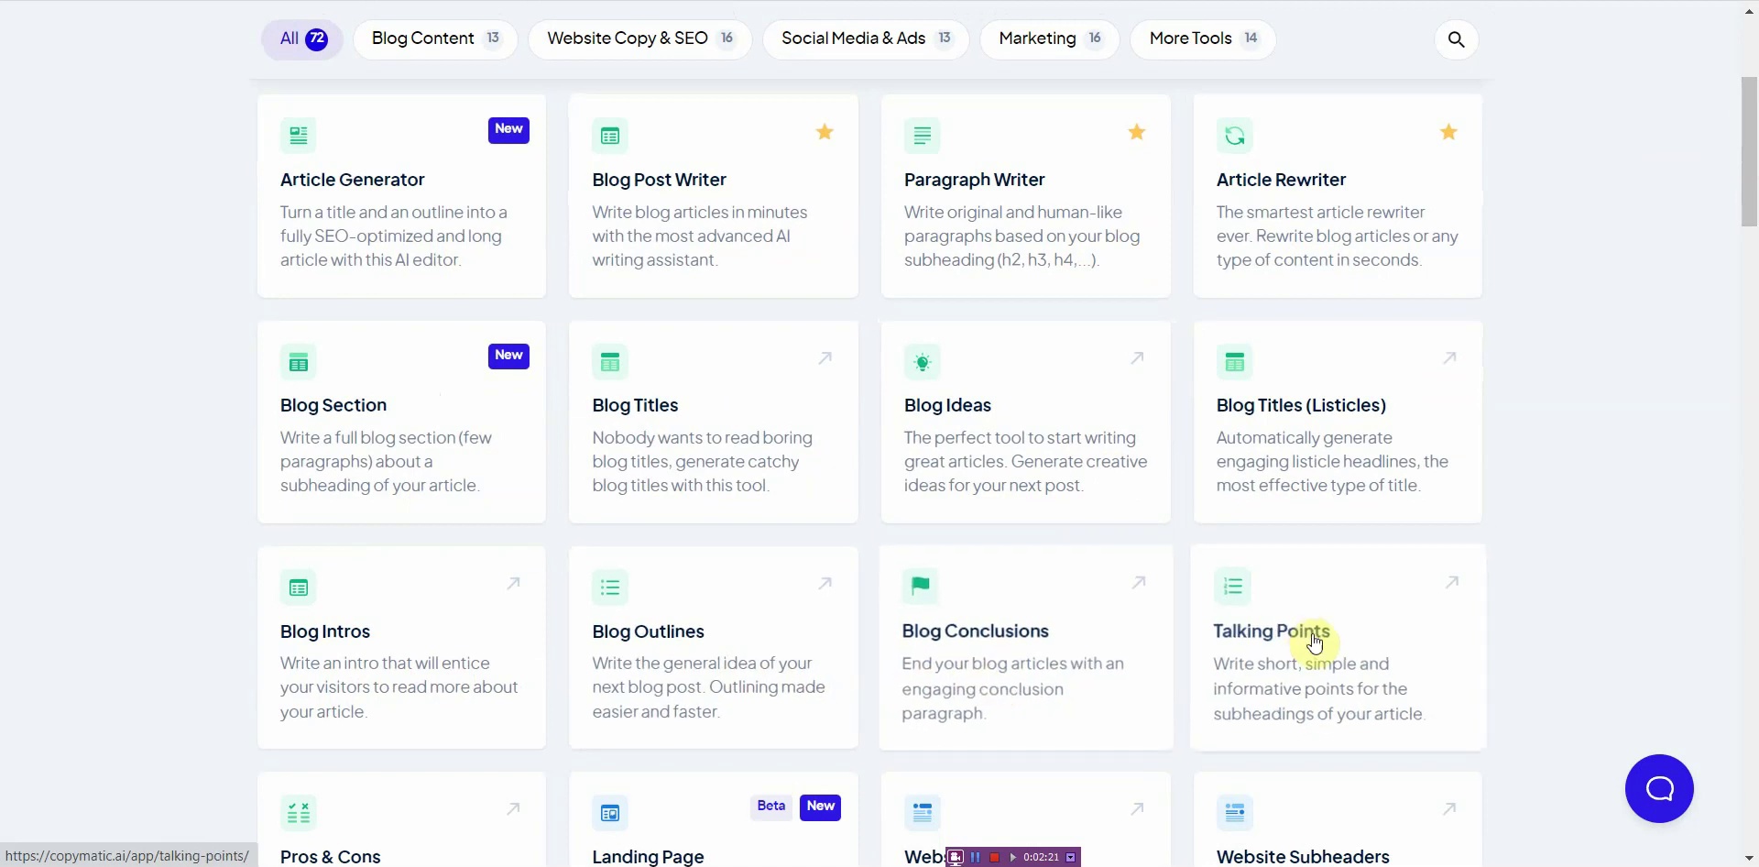
drag(1745, 206, 1748, 270)
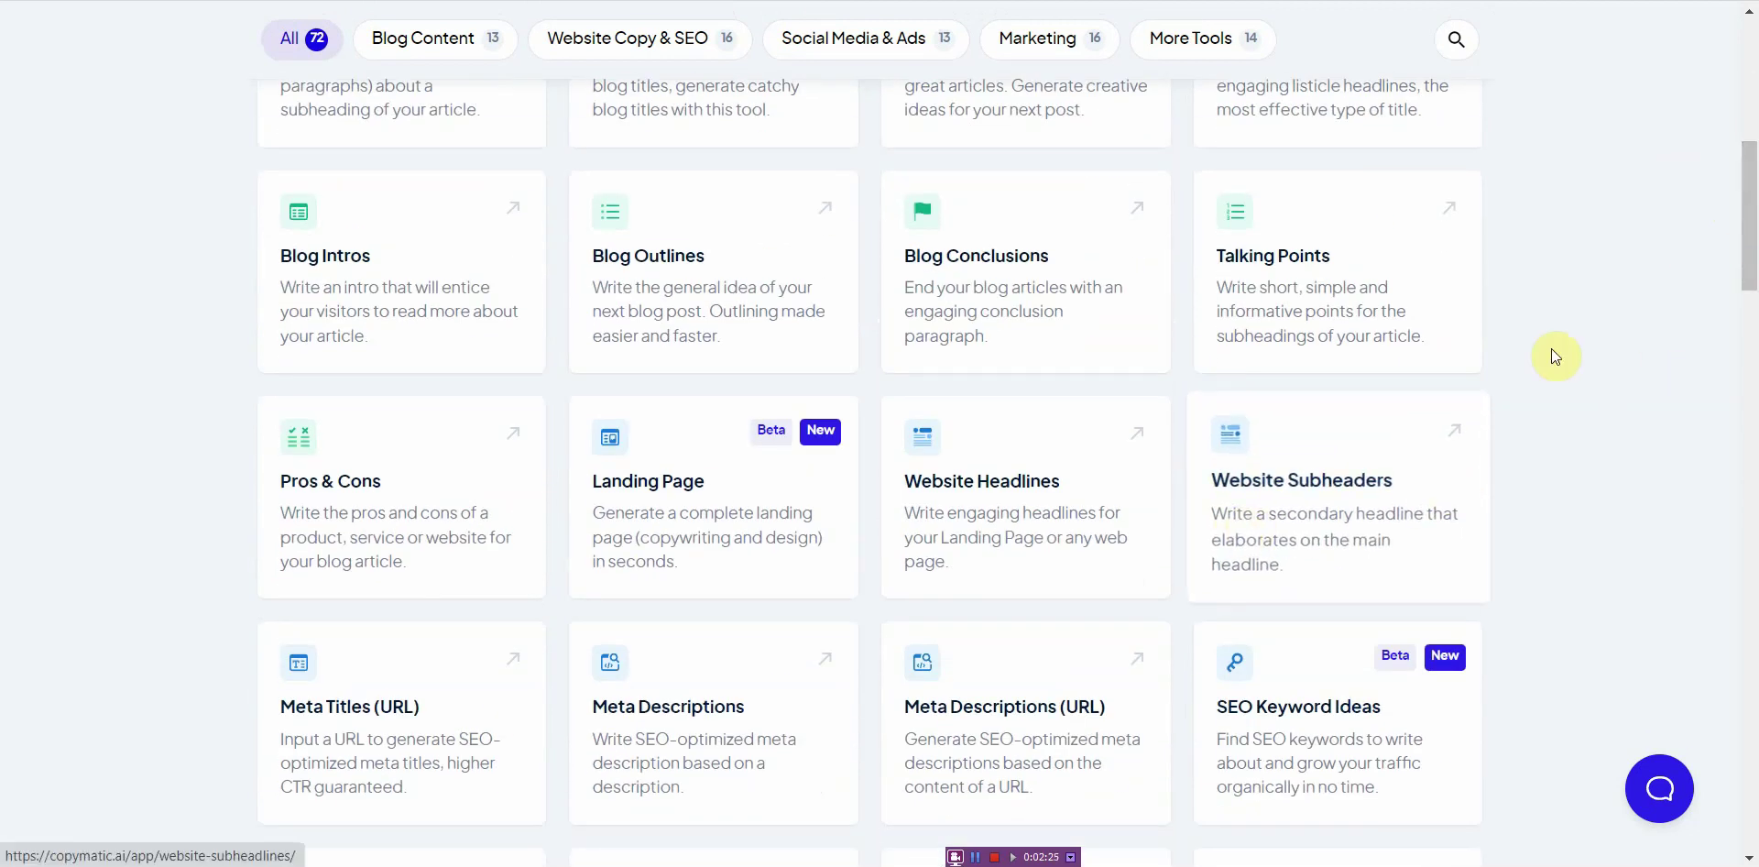
drag(1750, 240, 1616, 625)
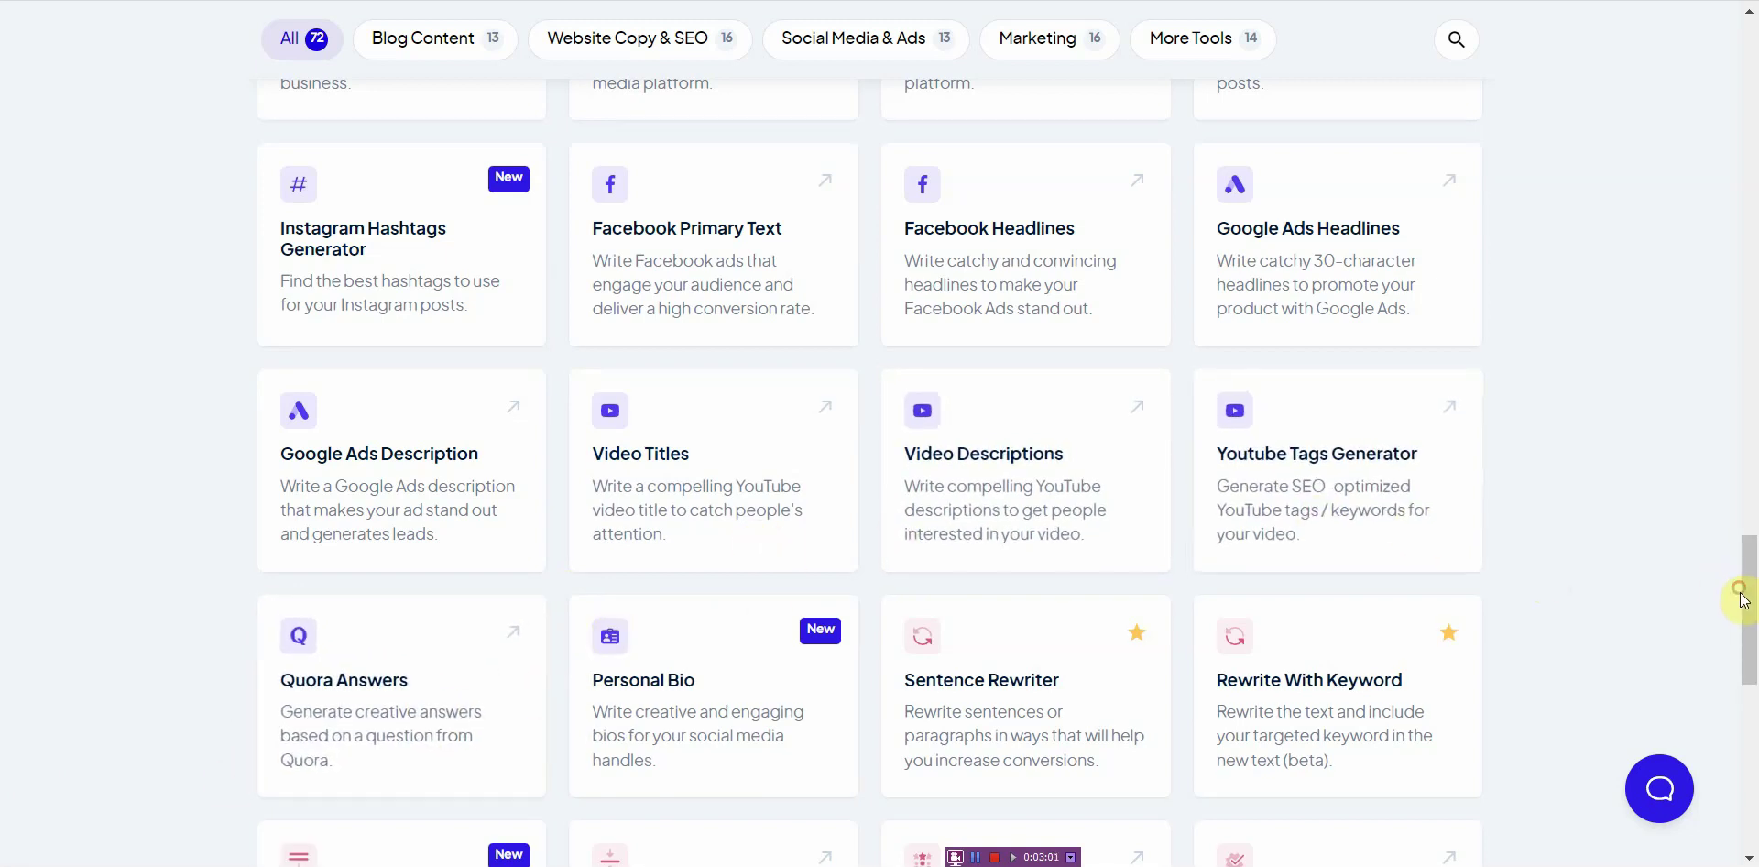
drag(1741, 608, 1732, 707)
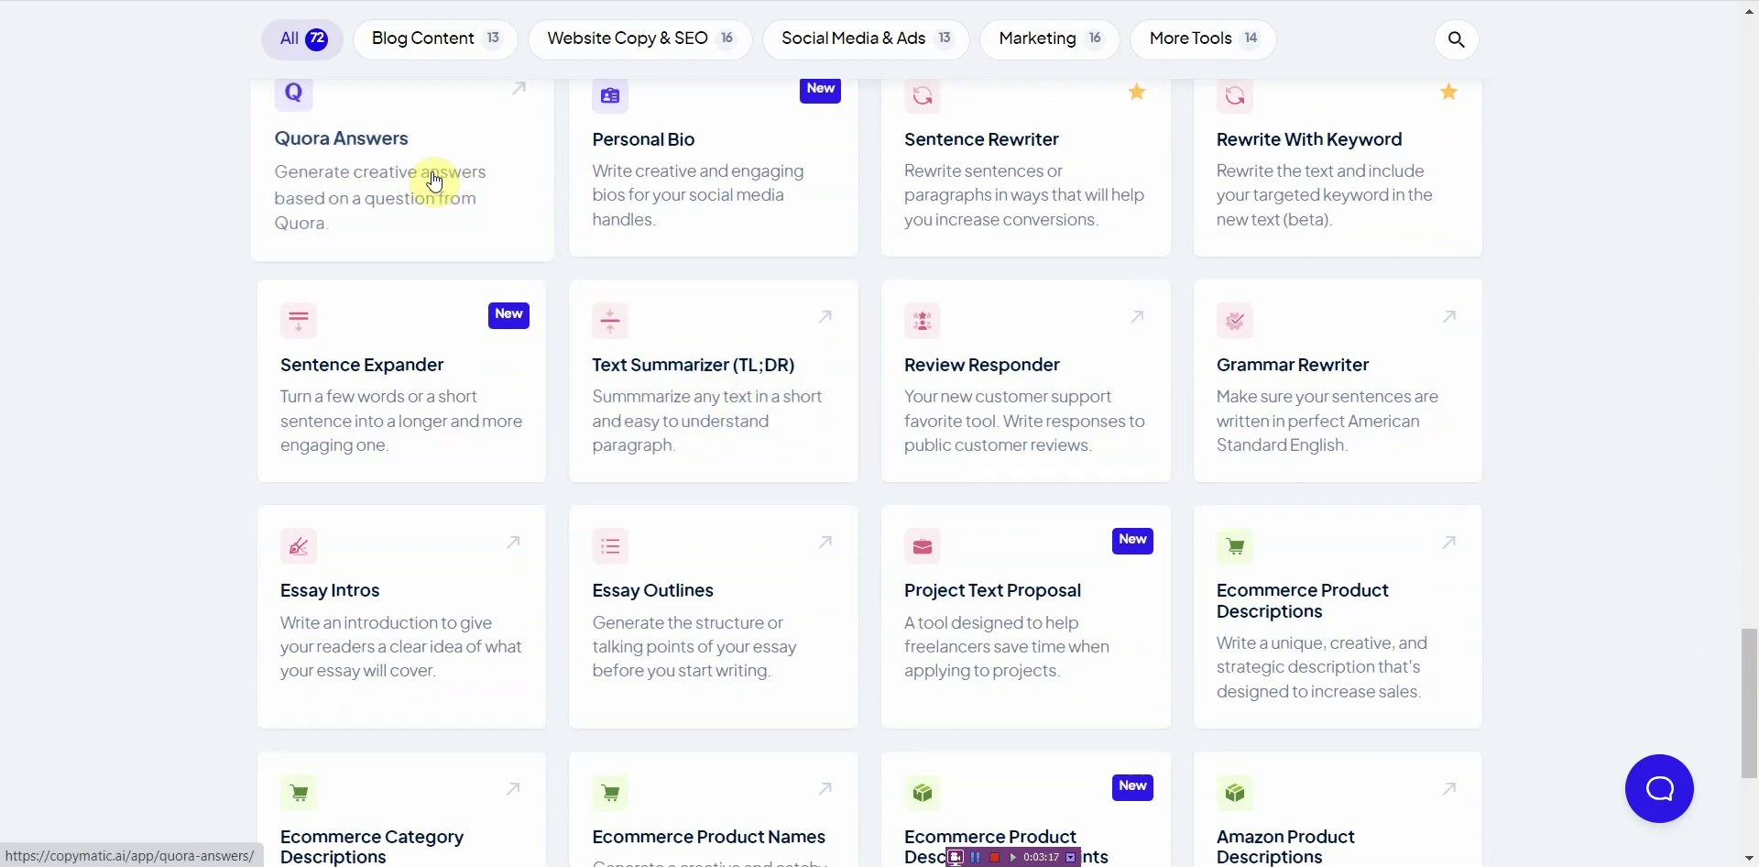
click(1746, 550)
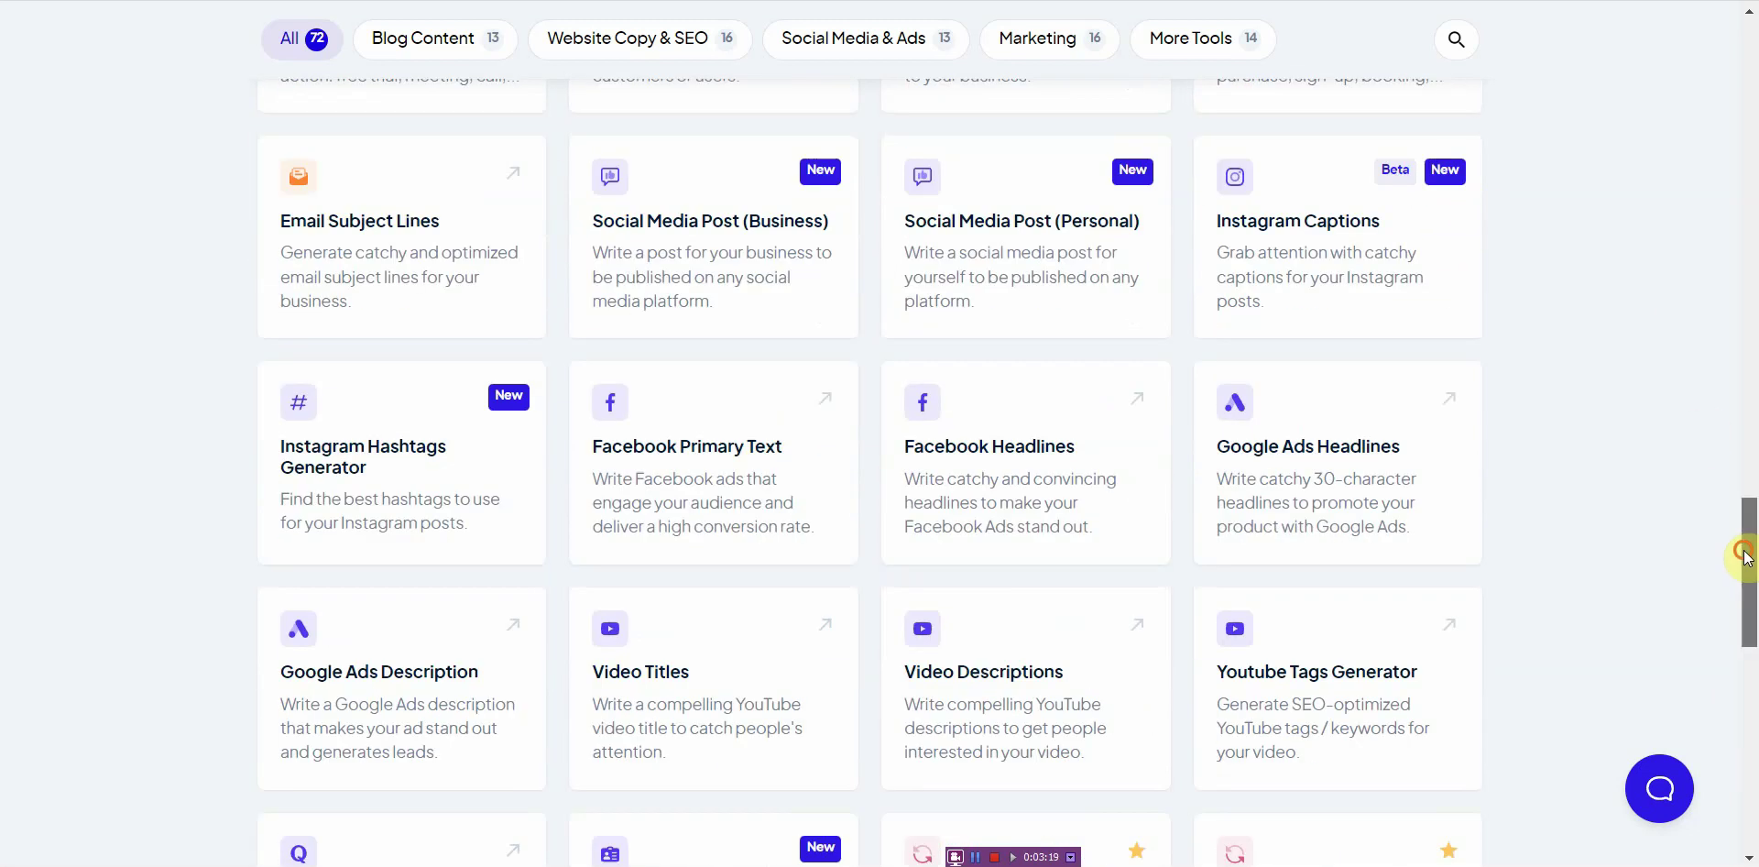
drag(1746, 555, 1746, 95)
click(1749, 208)
drag(1750, 209, 1740, 818)
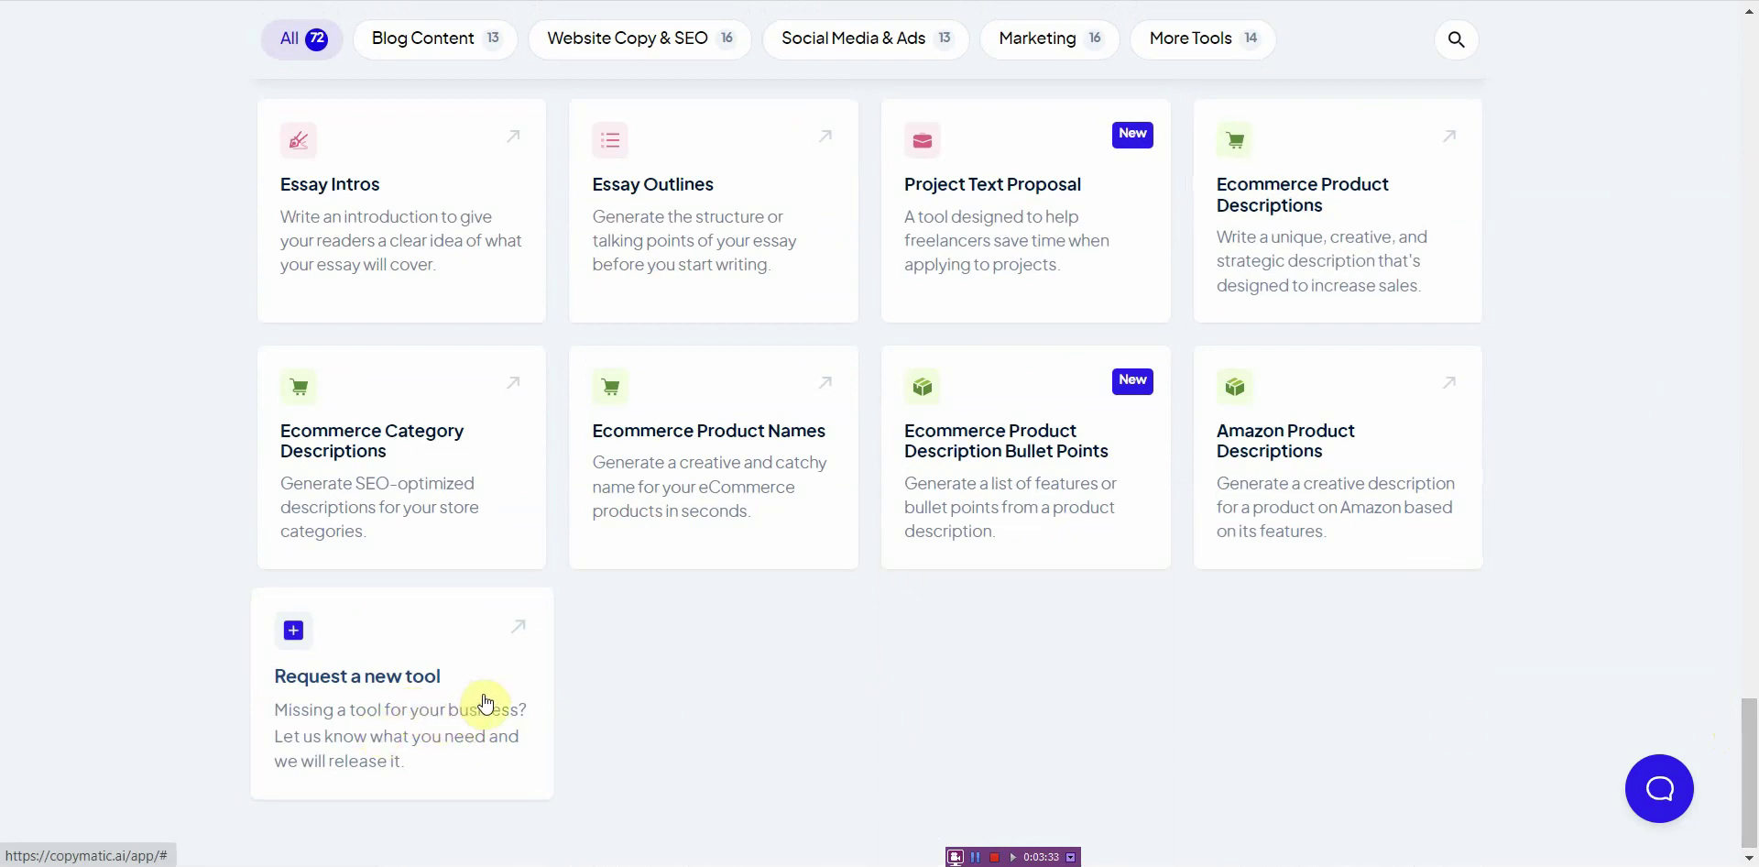
drag(1750, 696, 1663, 95)
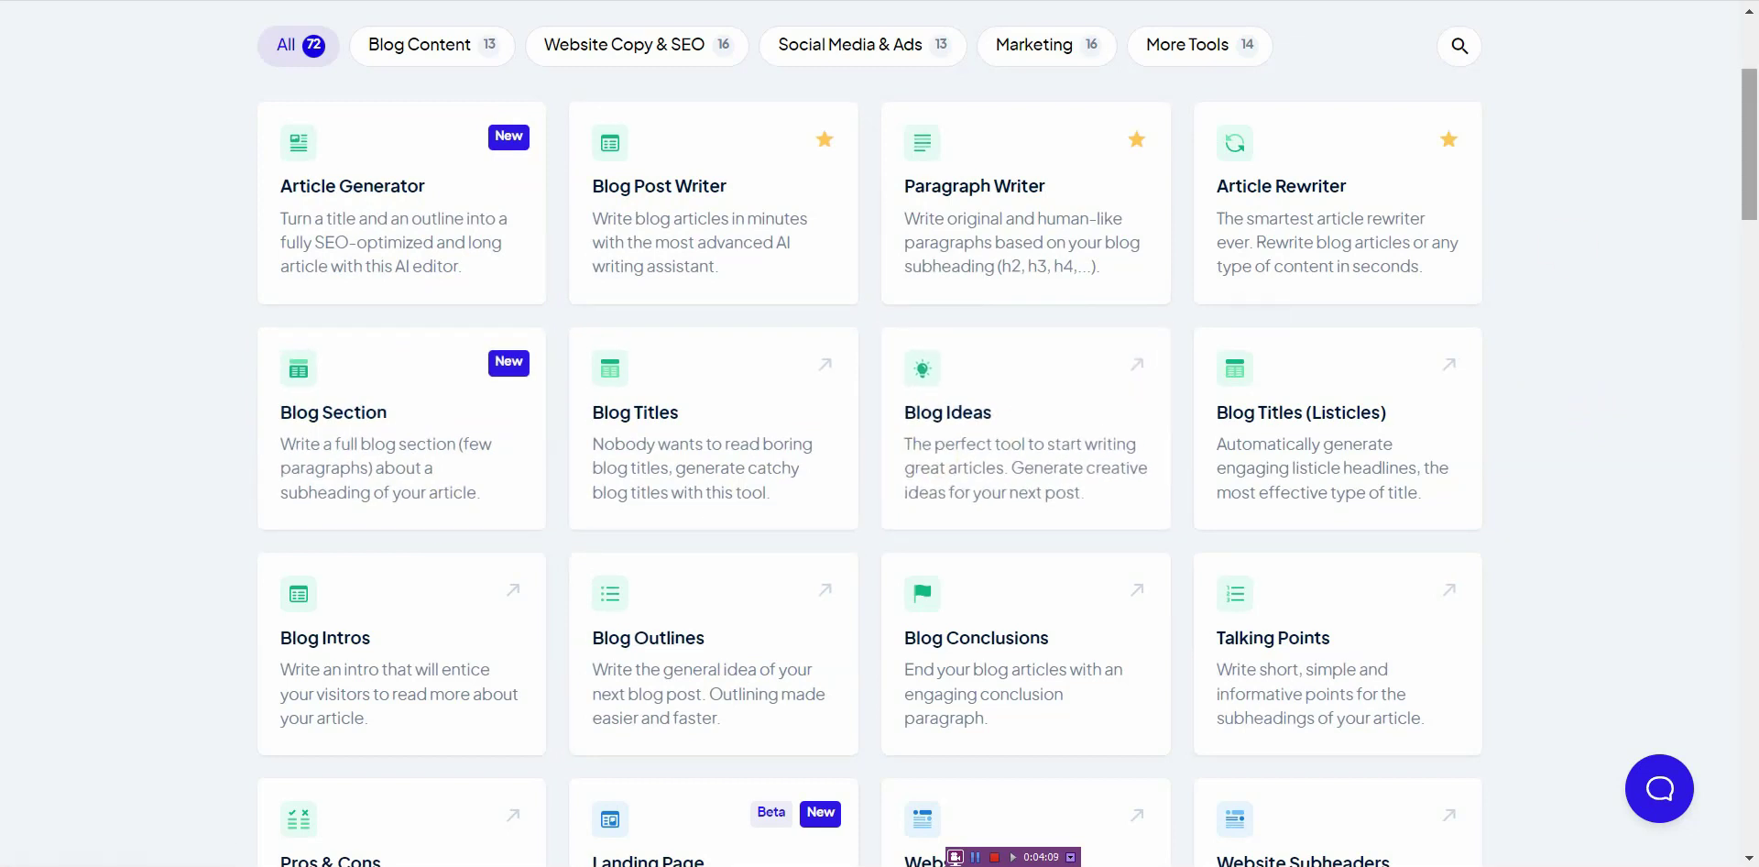
drag(1752, 181, 1731, 126)
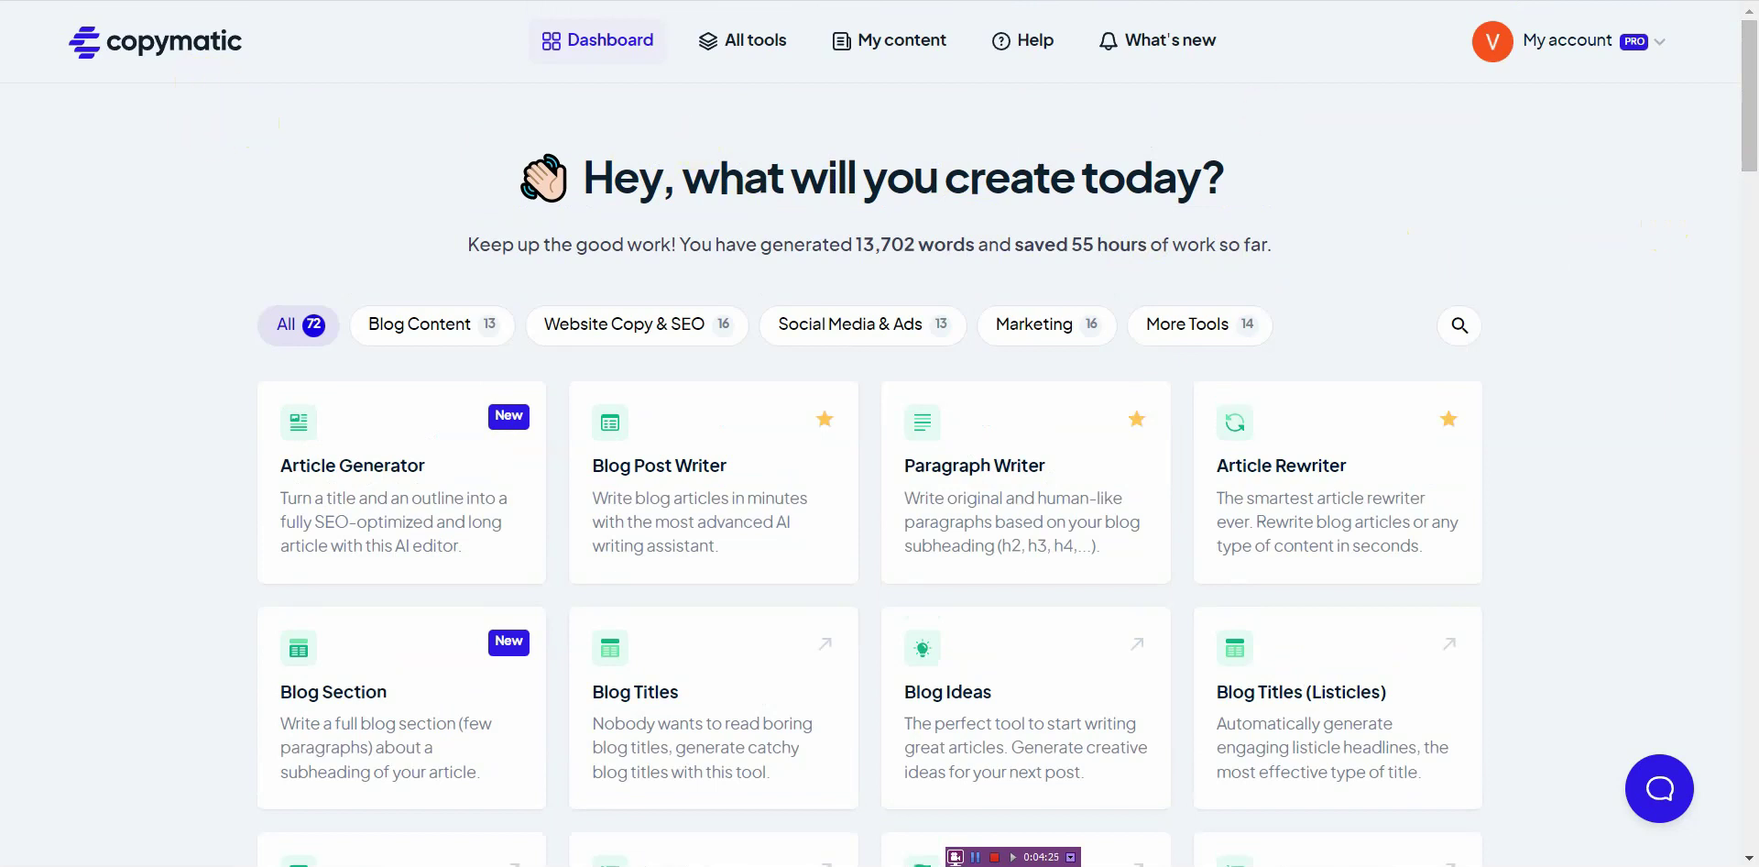
Switch to Rytr, open its writing app and examine the available use cases, including Create Your Own Use-case
click(1429, 1)
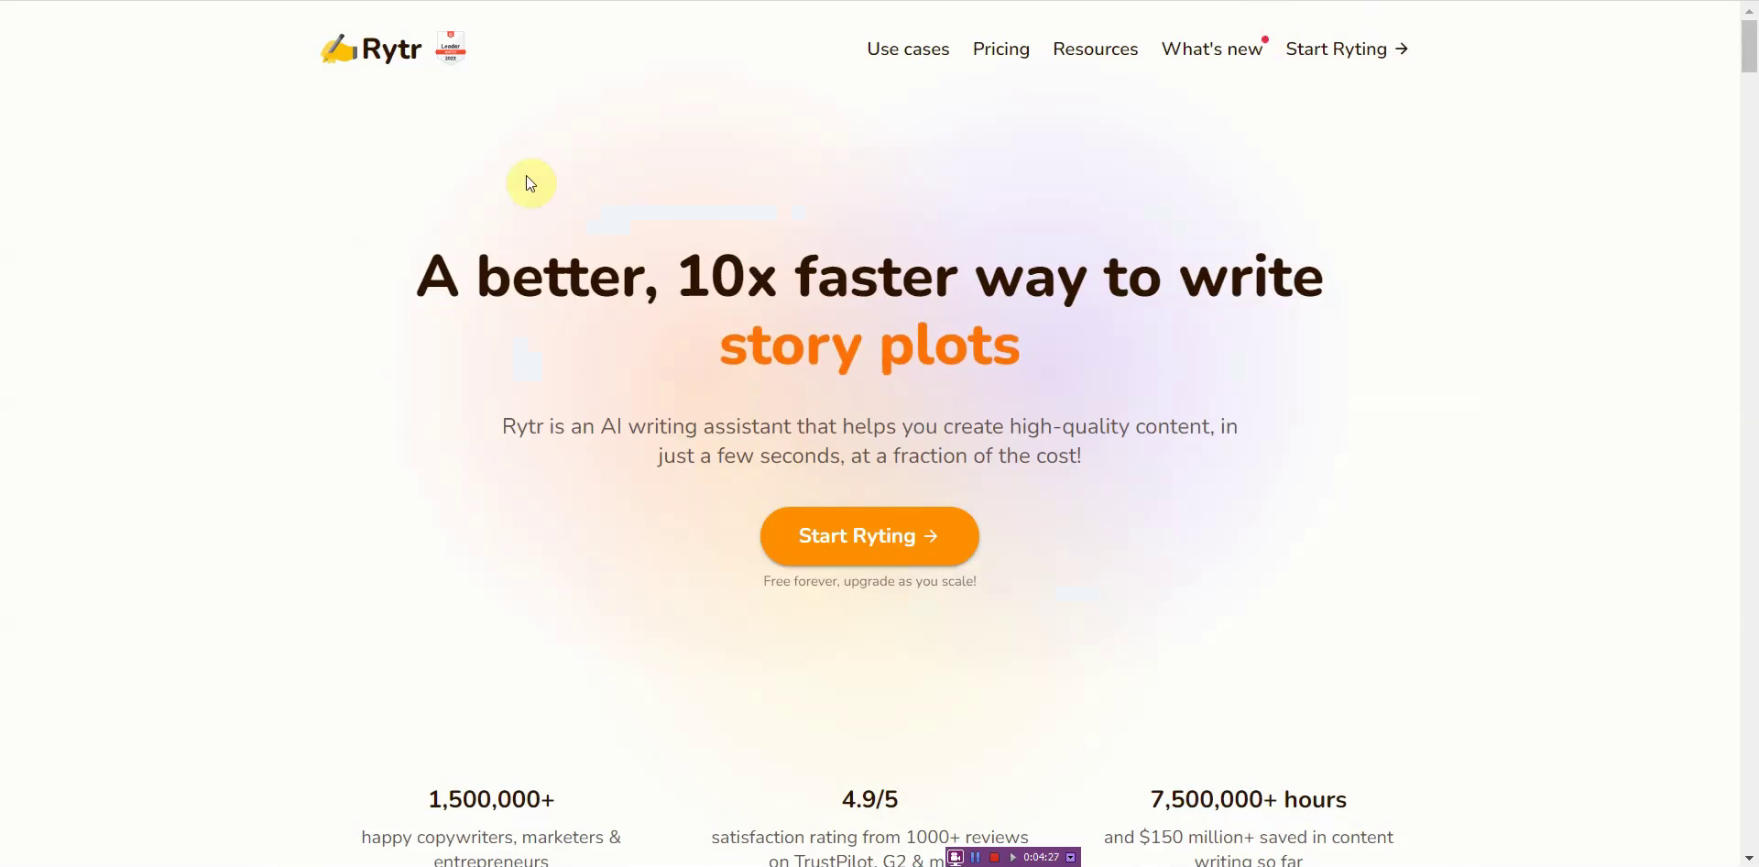
click(926, 554)
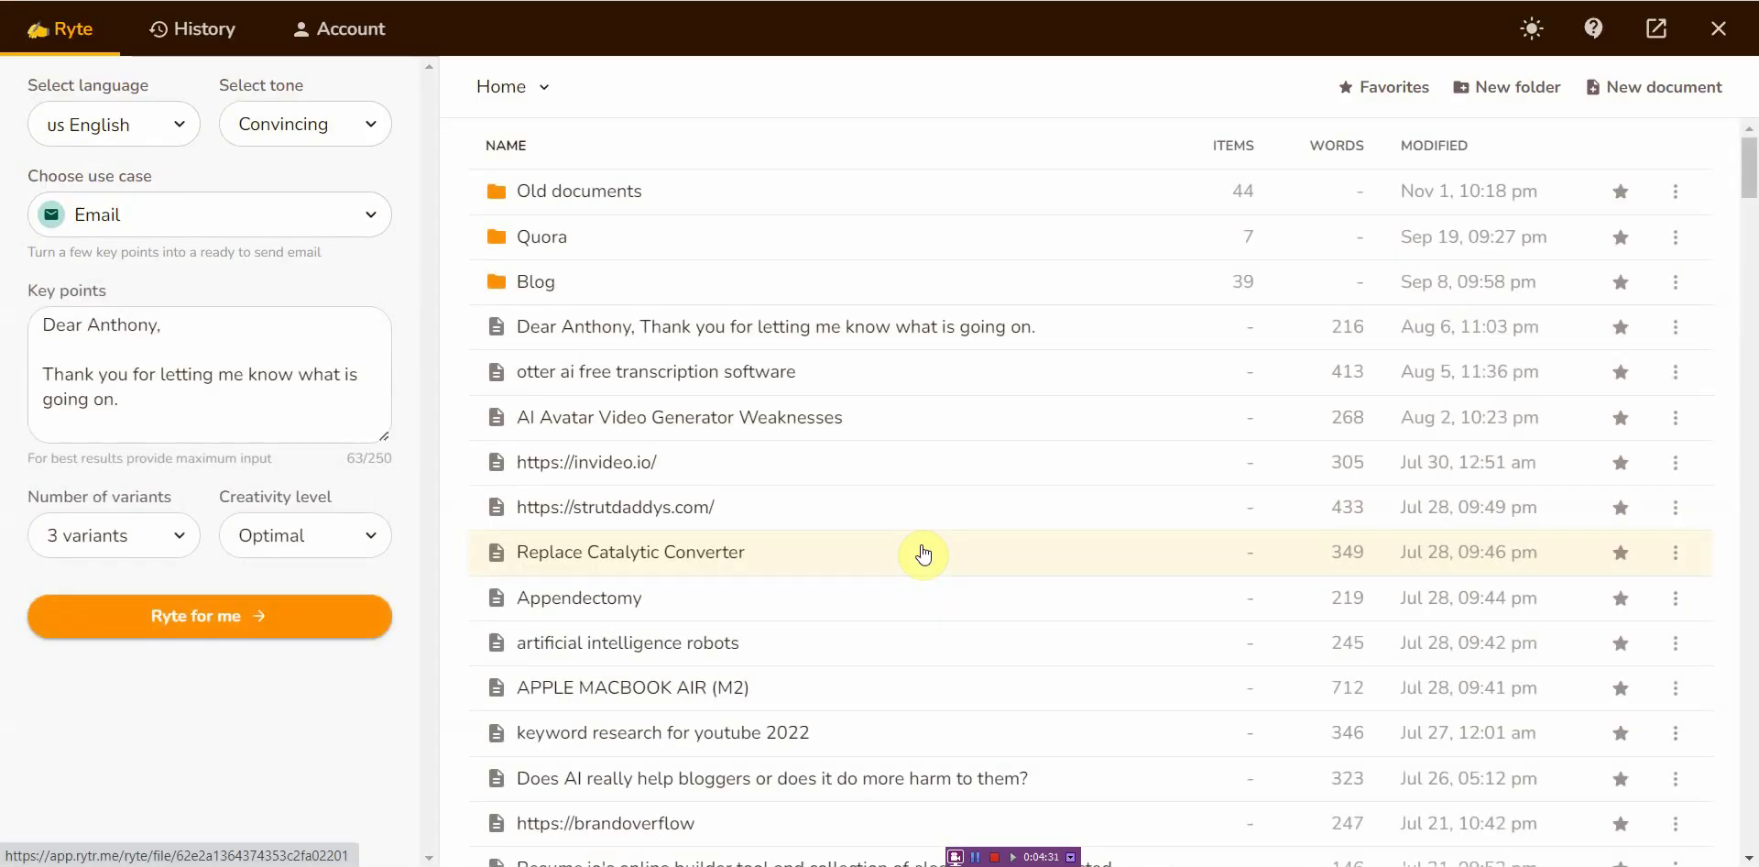
click(320, 222)
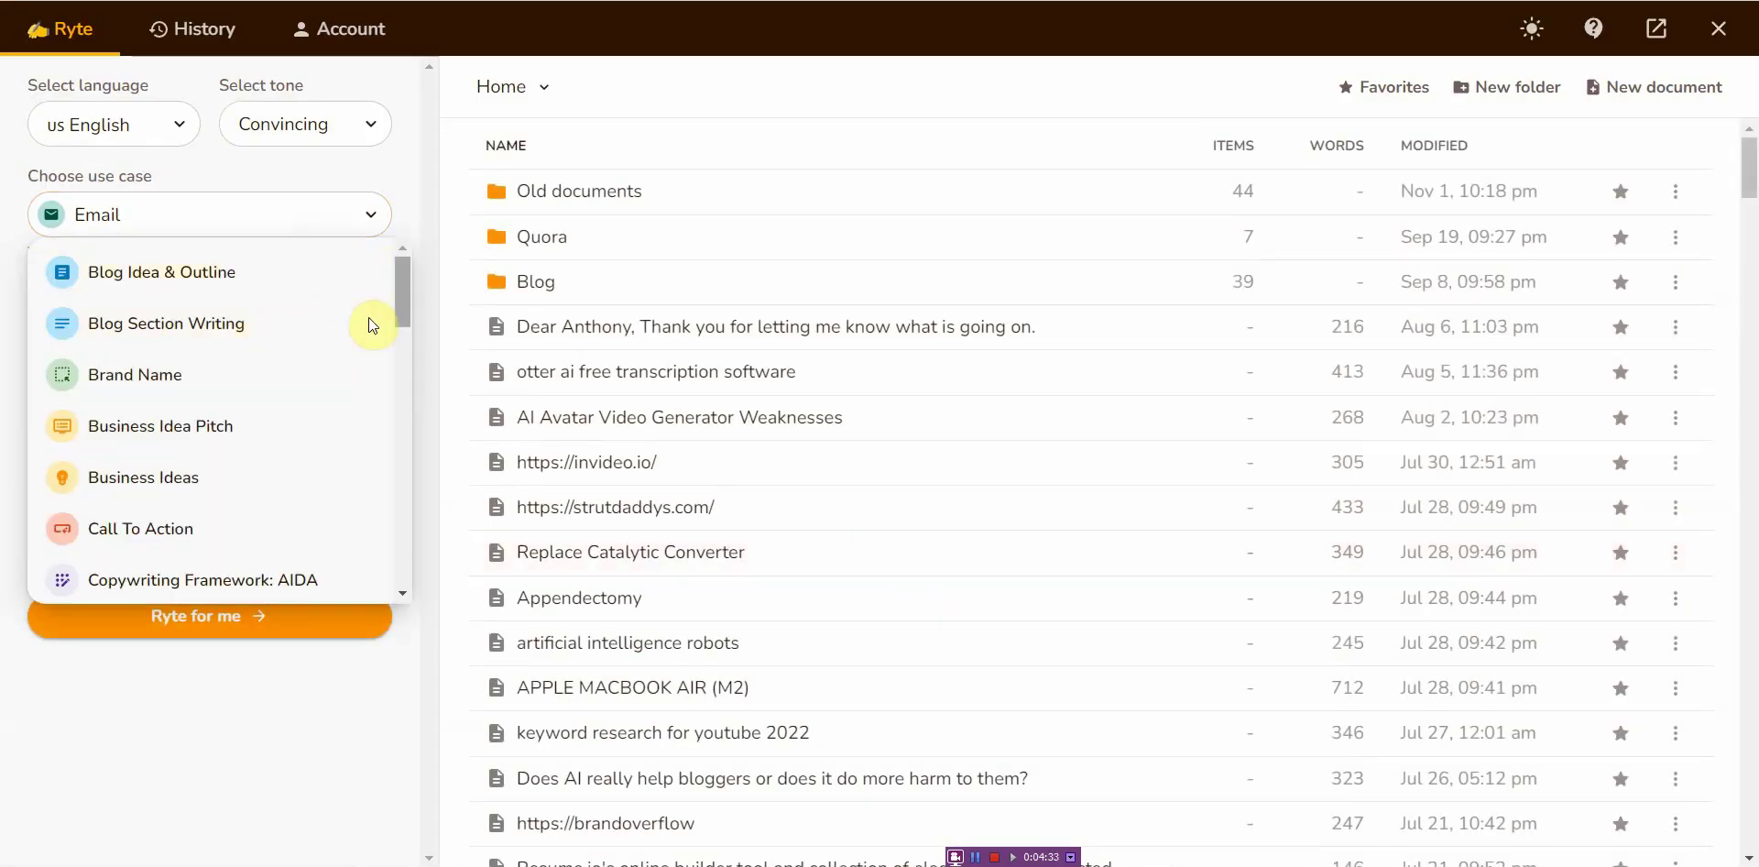
click(389, 187)
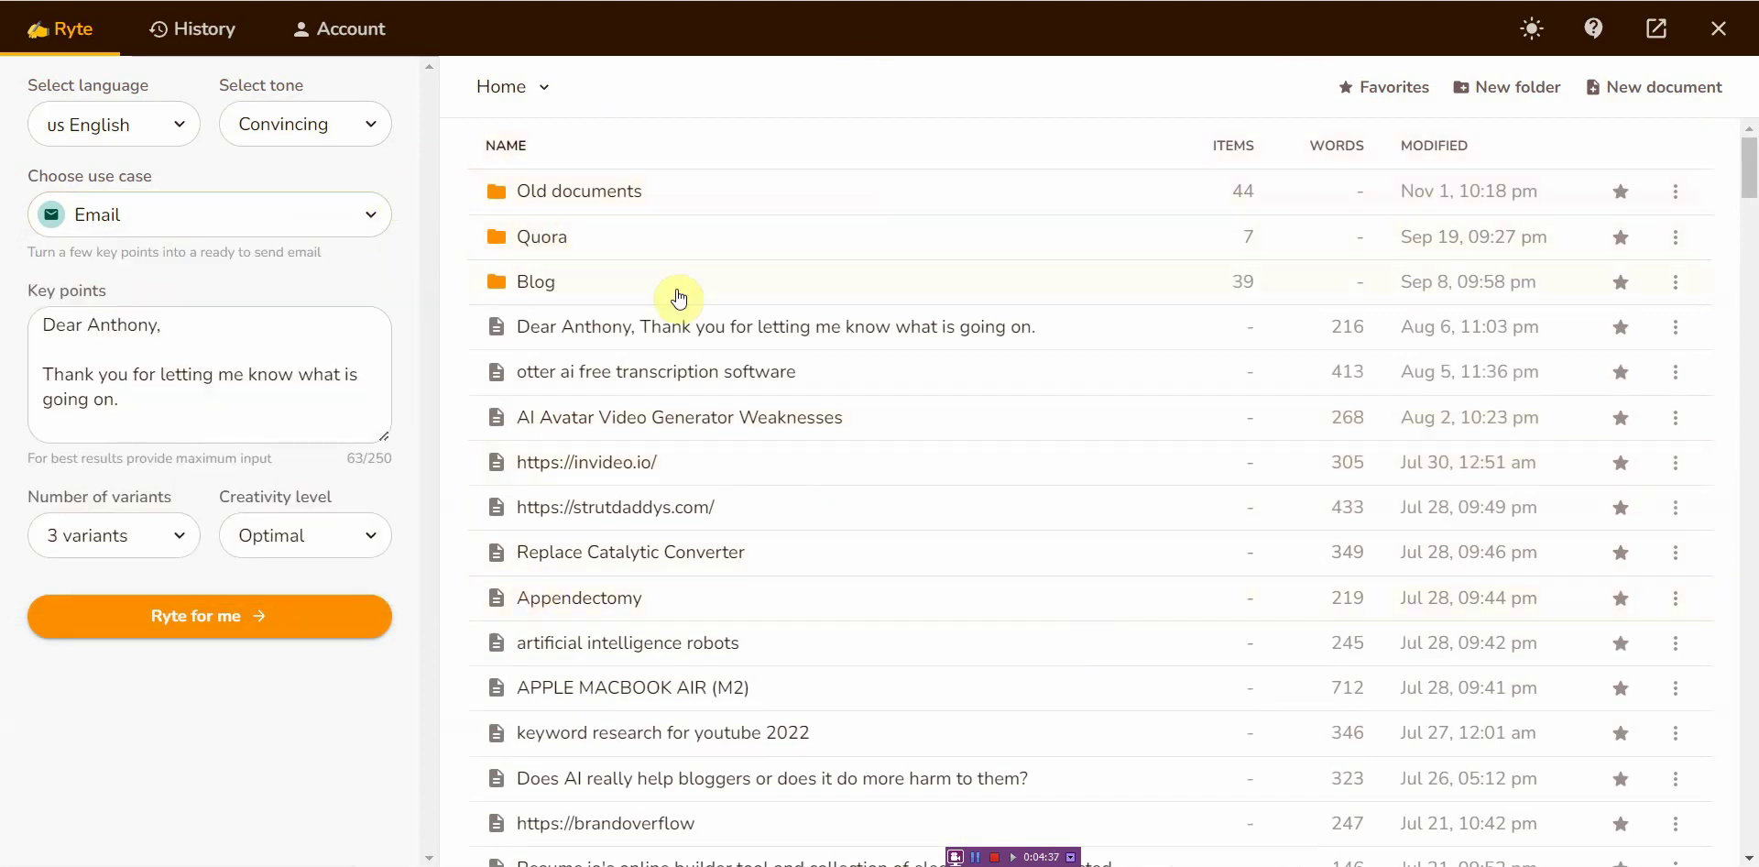
click(370, 220)
drag(403, 288, 366, 587)
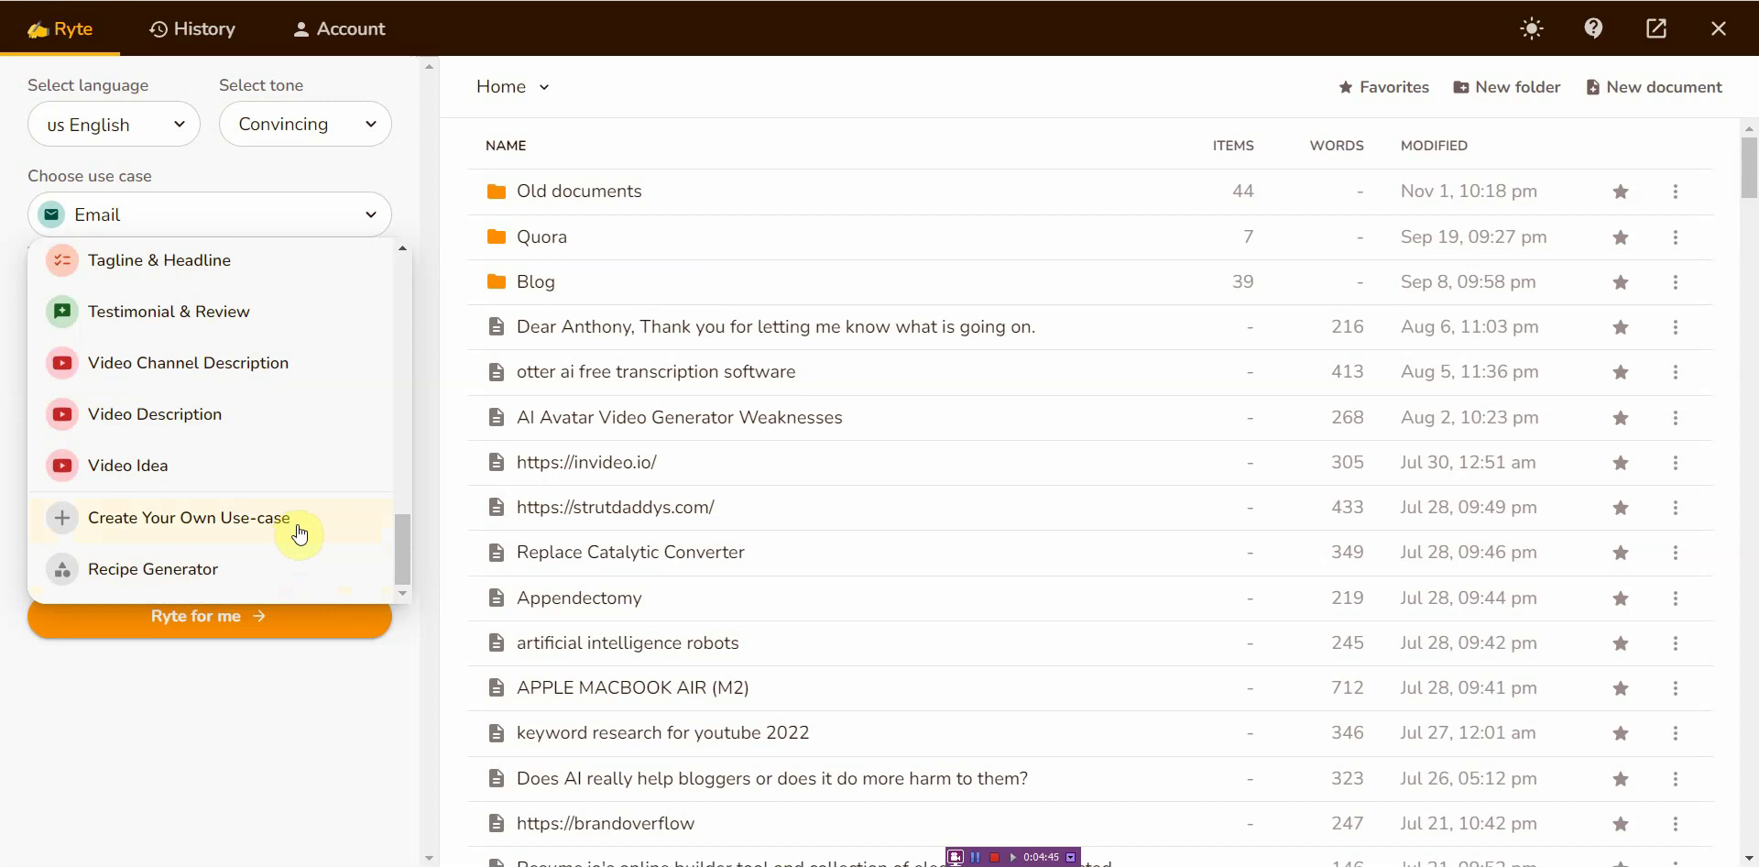
drag(402, 546, 367, 275)
click(388, 172)
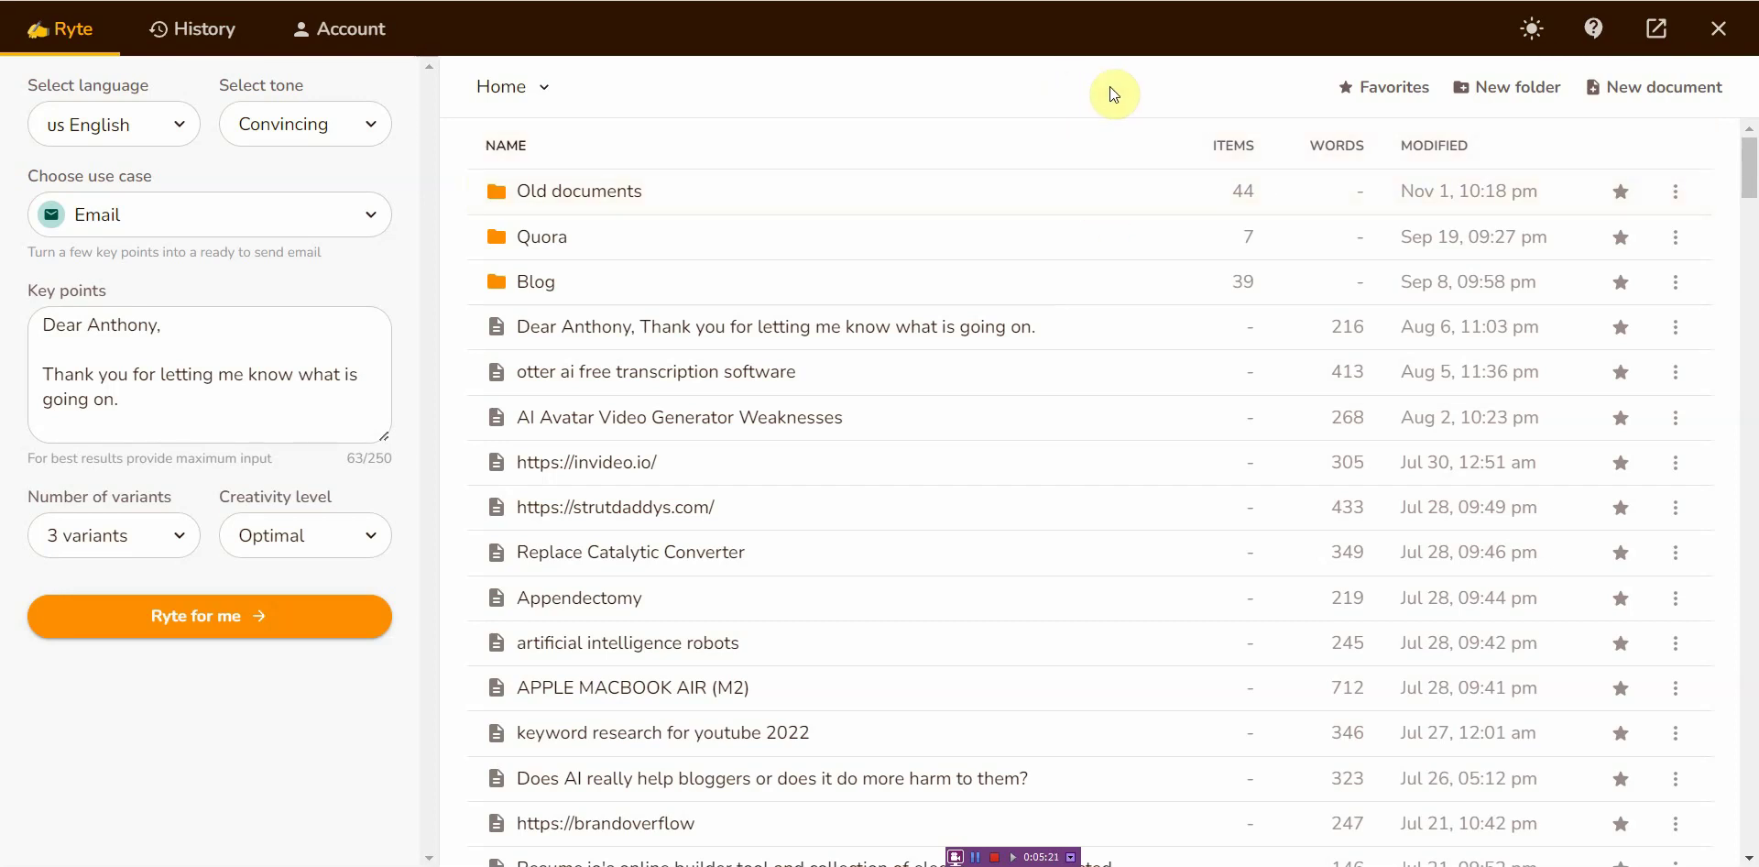
click(386, 220)
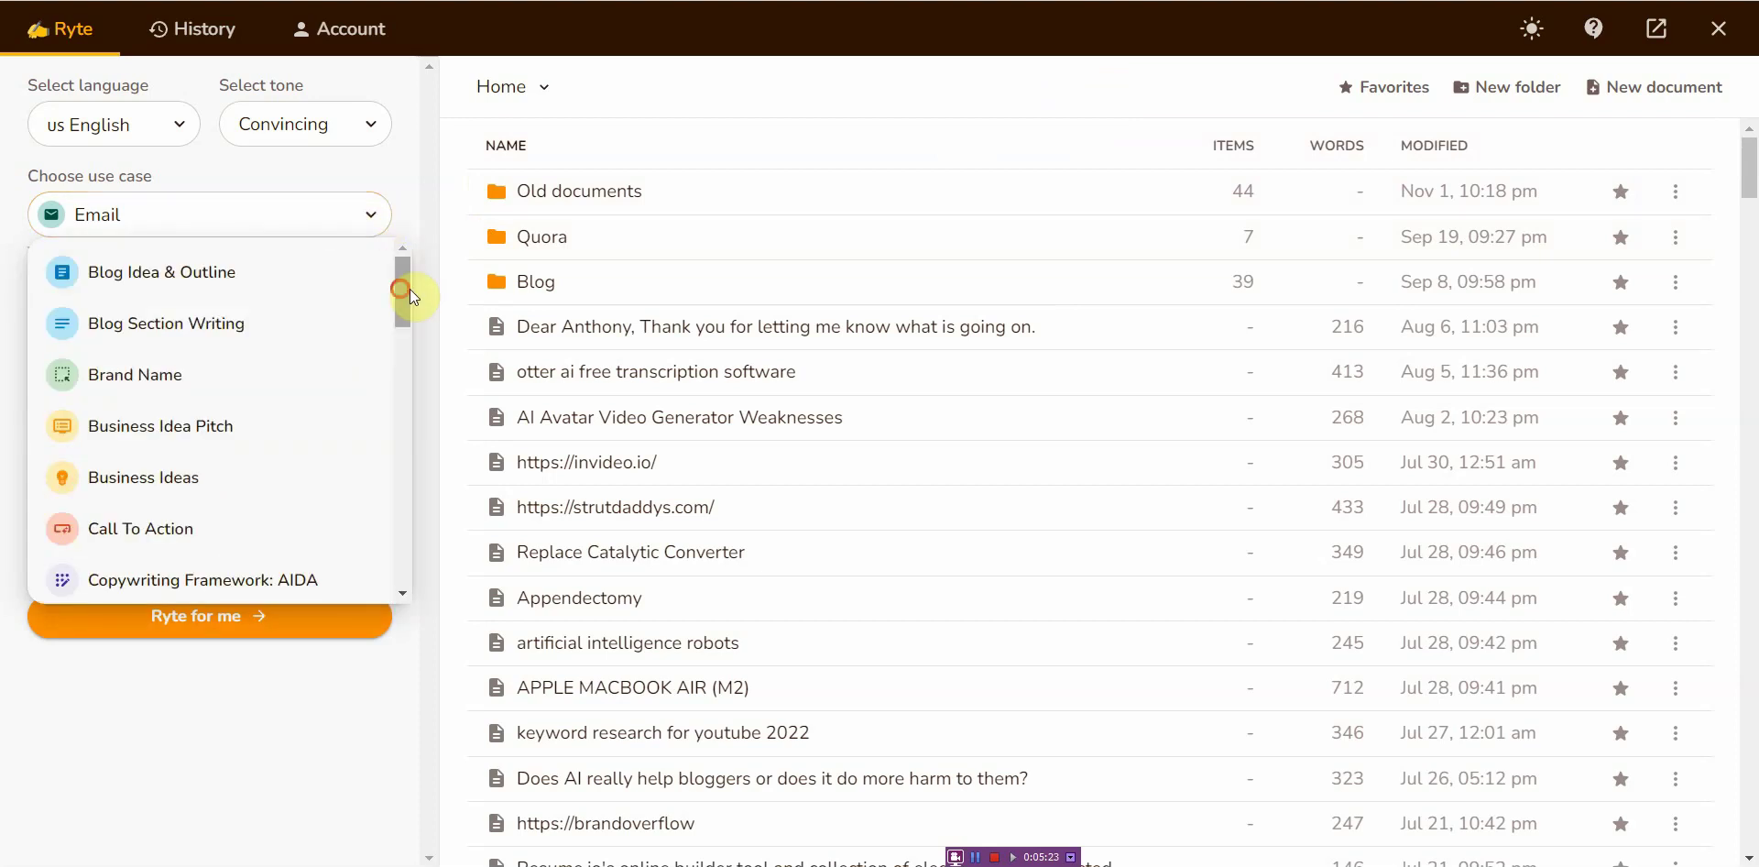
drag(400, 288, 342, 262)
mouse_move(400, 280)
mouse_down()
mouse_move(392, 508)
mouse_move(384, 259)
mouse_up()
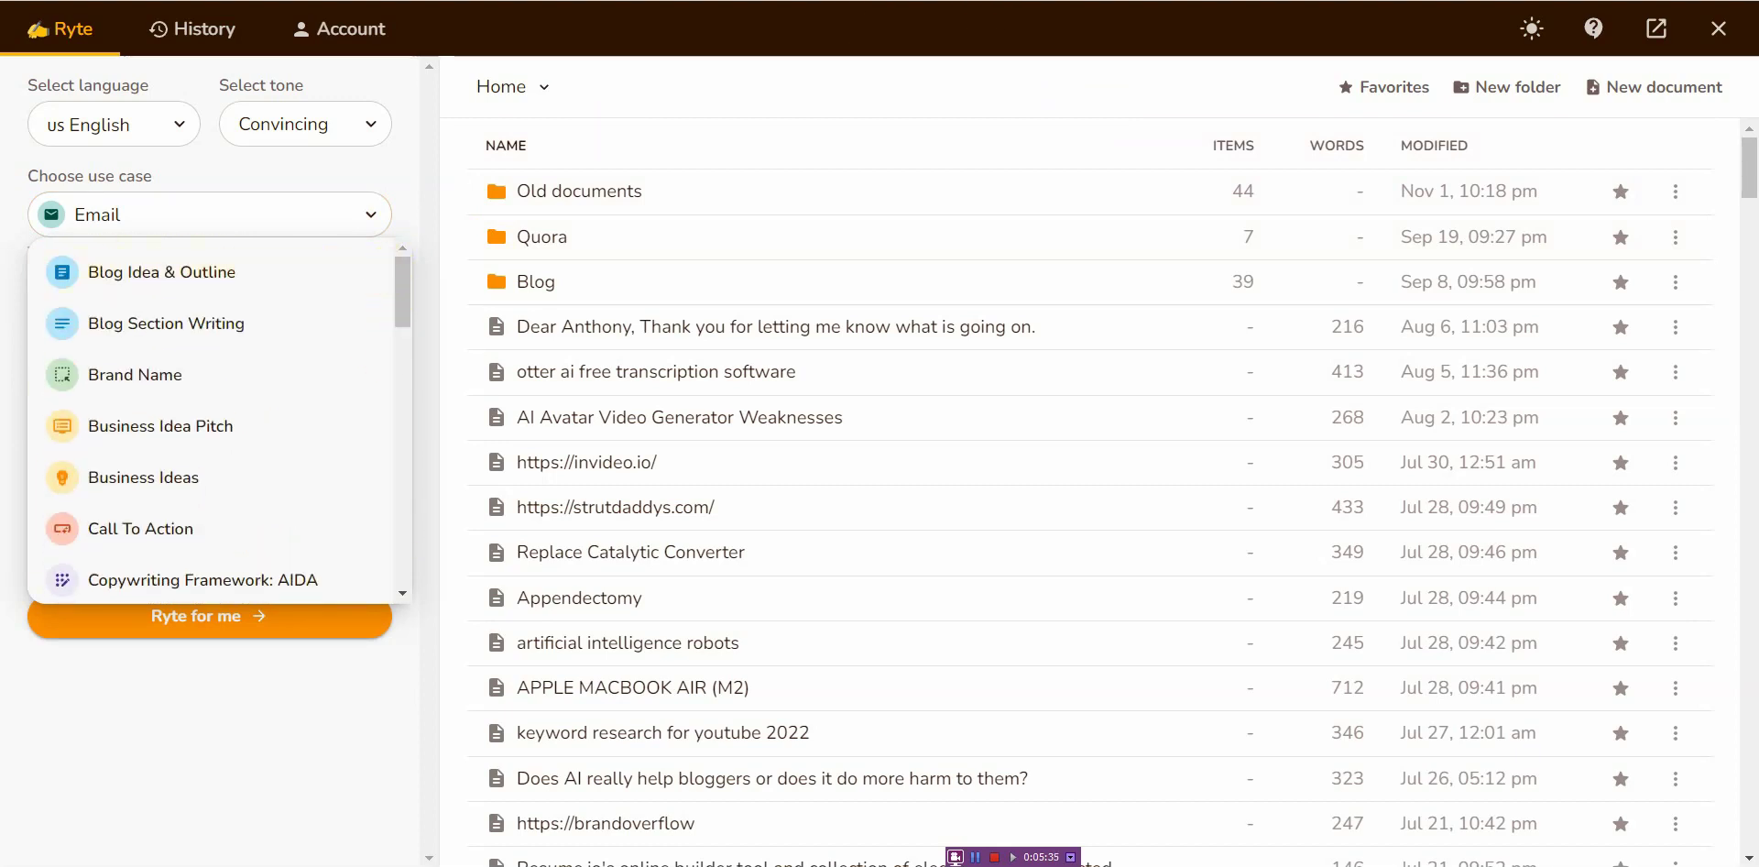
key(Escape)
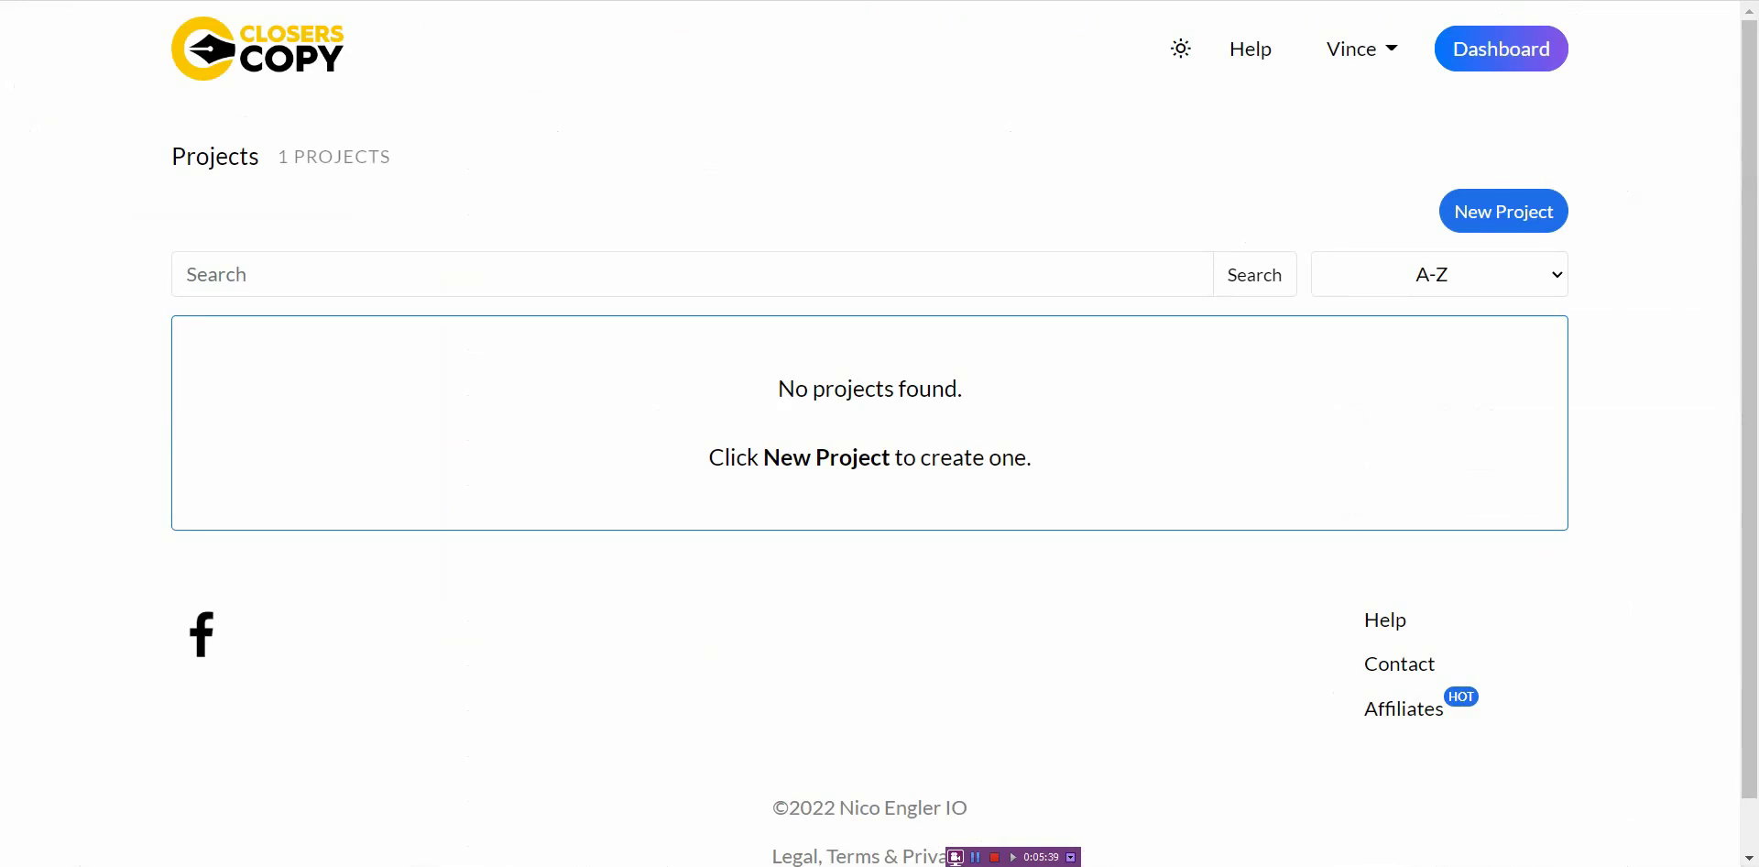
Switch to ClosersCopy and create a new project named Test with the description test
key(alt+Tab)
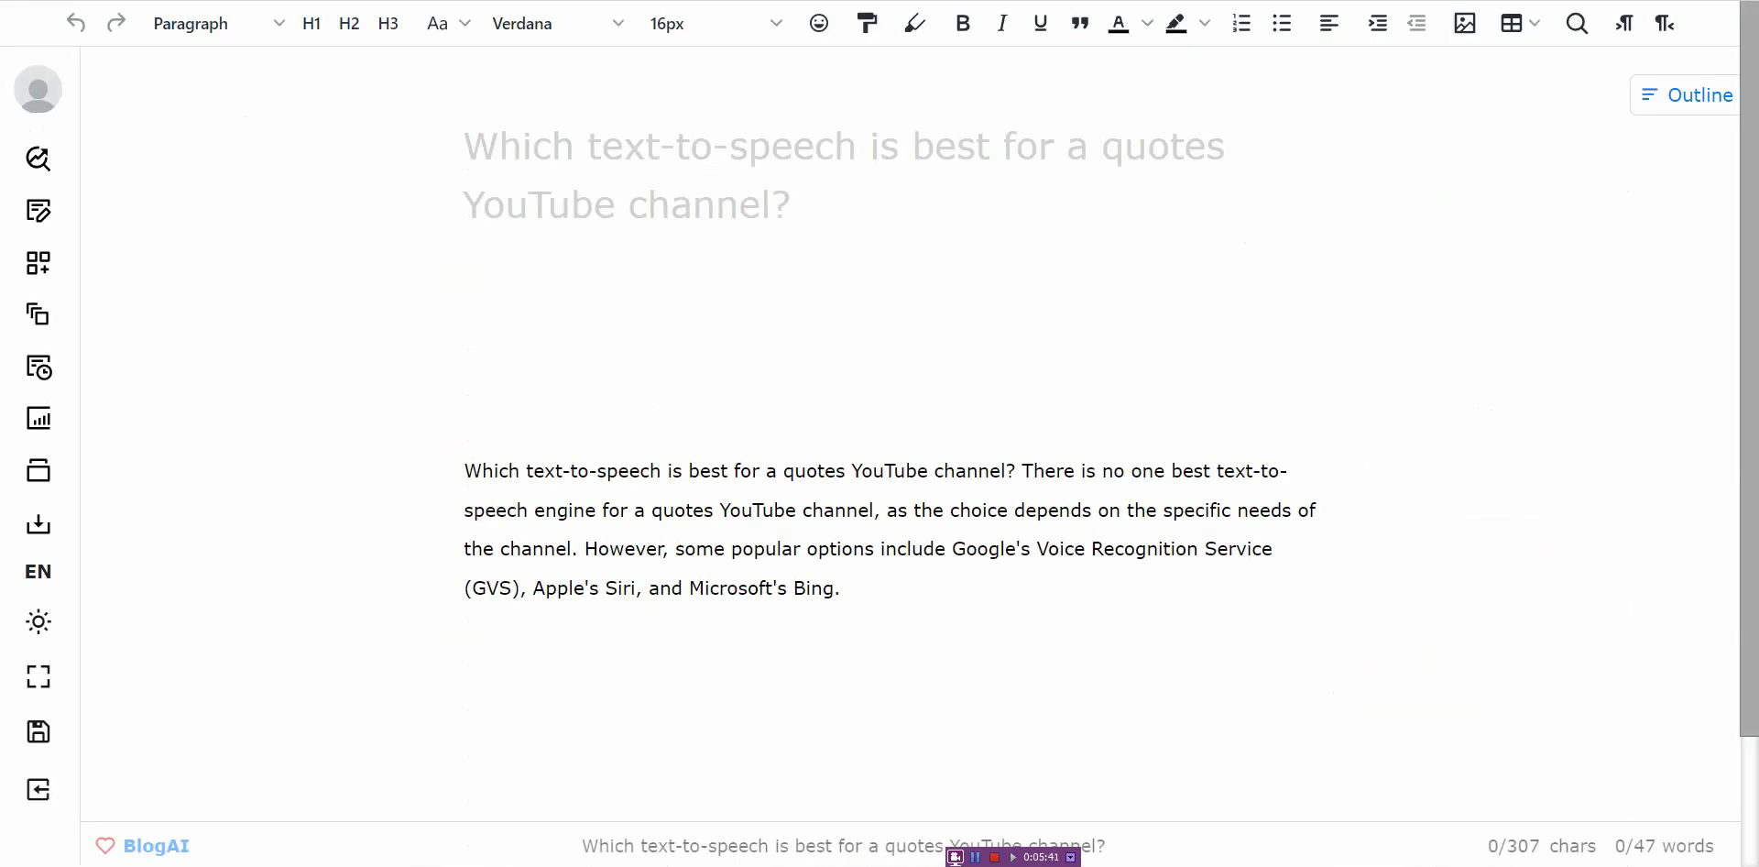
key(alt+Tab)
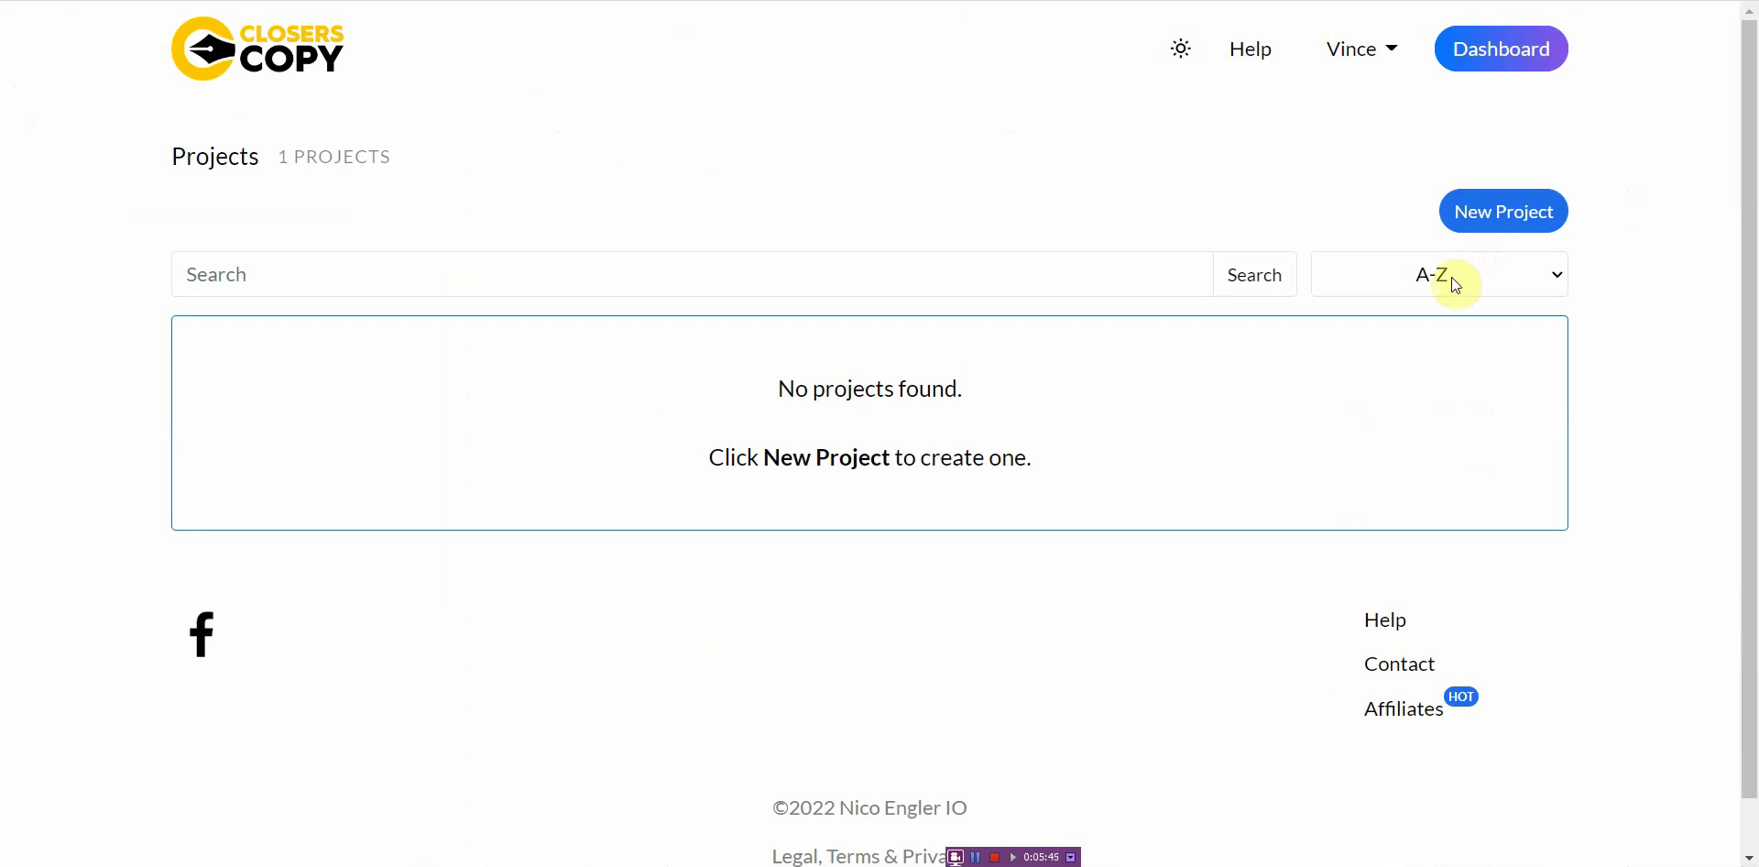
click(1478, 220)
click(1100, 348)
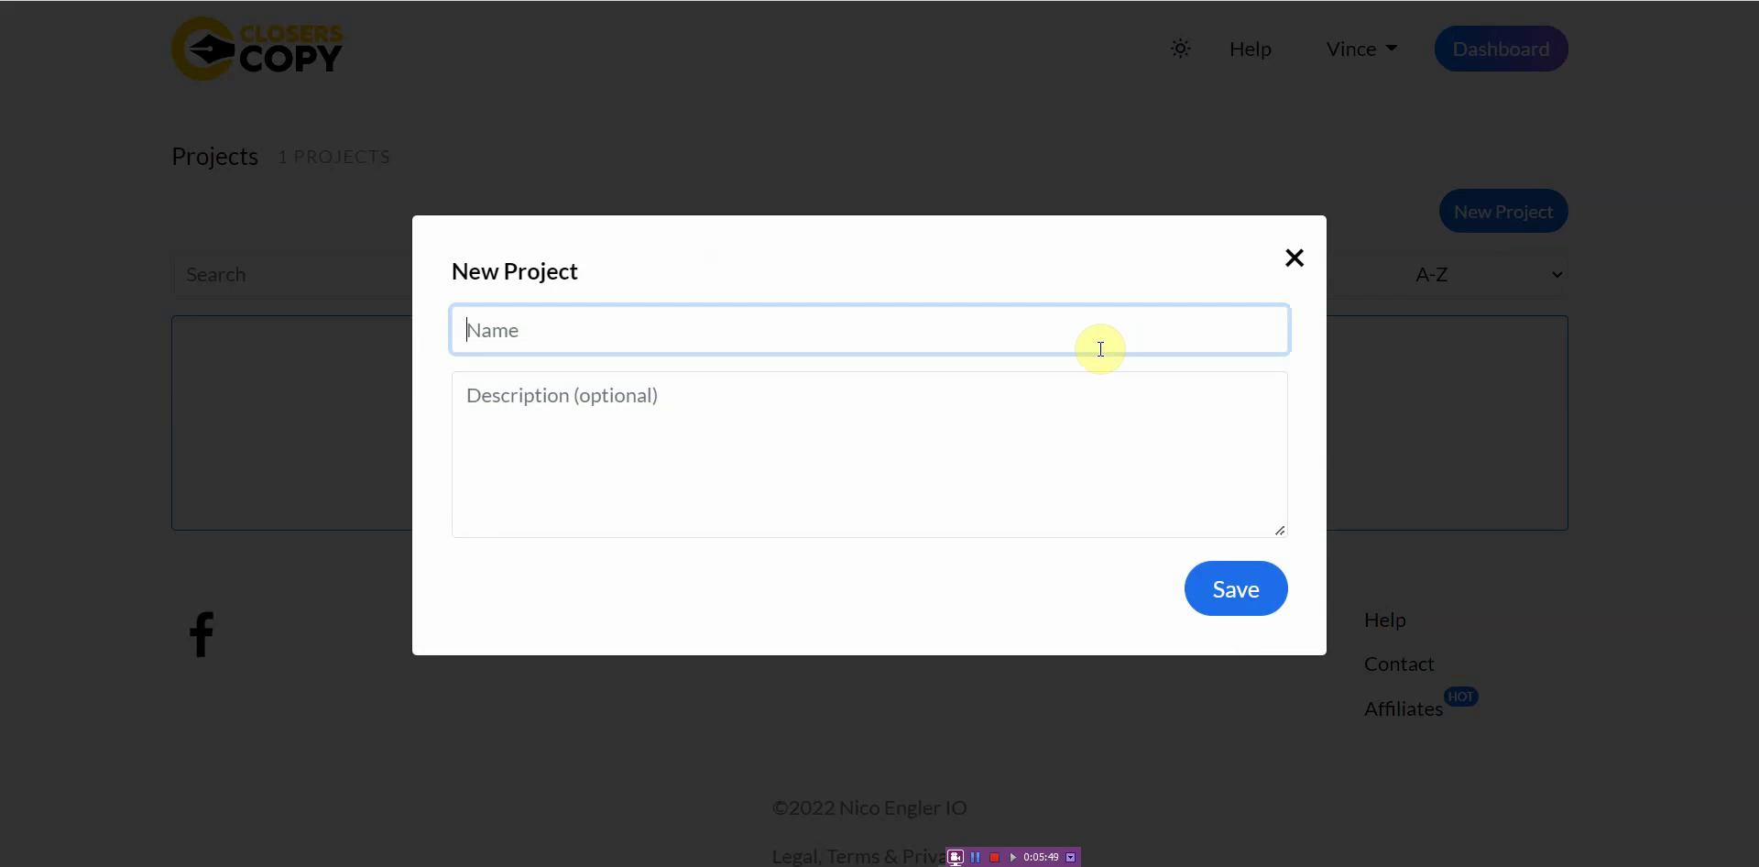
text(Test)
click(1048, 393)
text(test)
click(1264, 597)
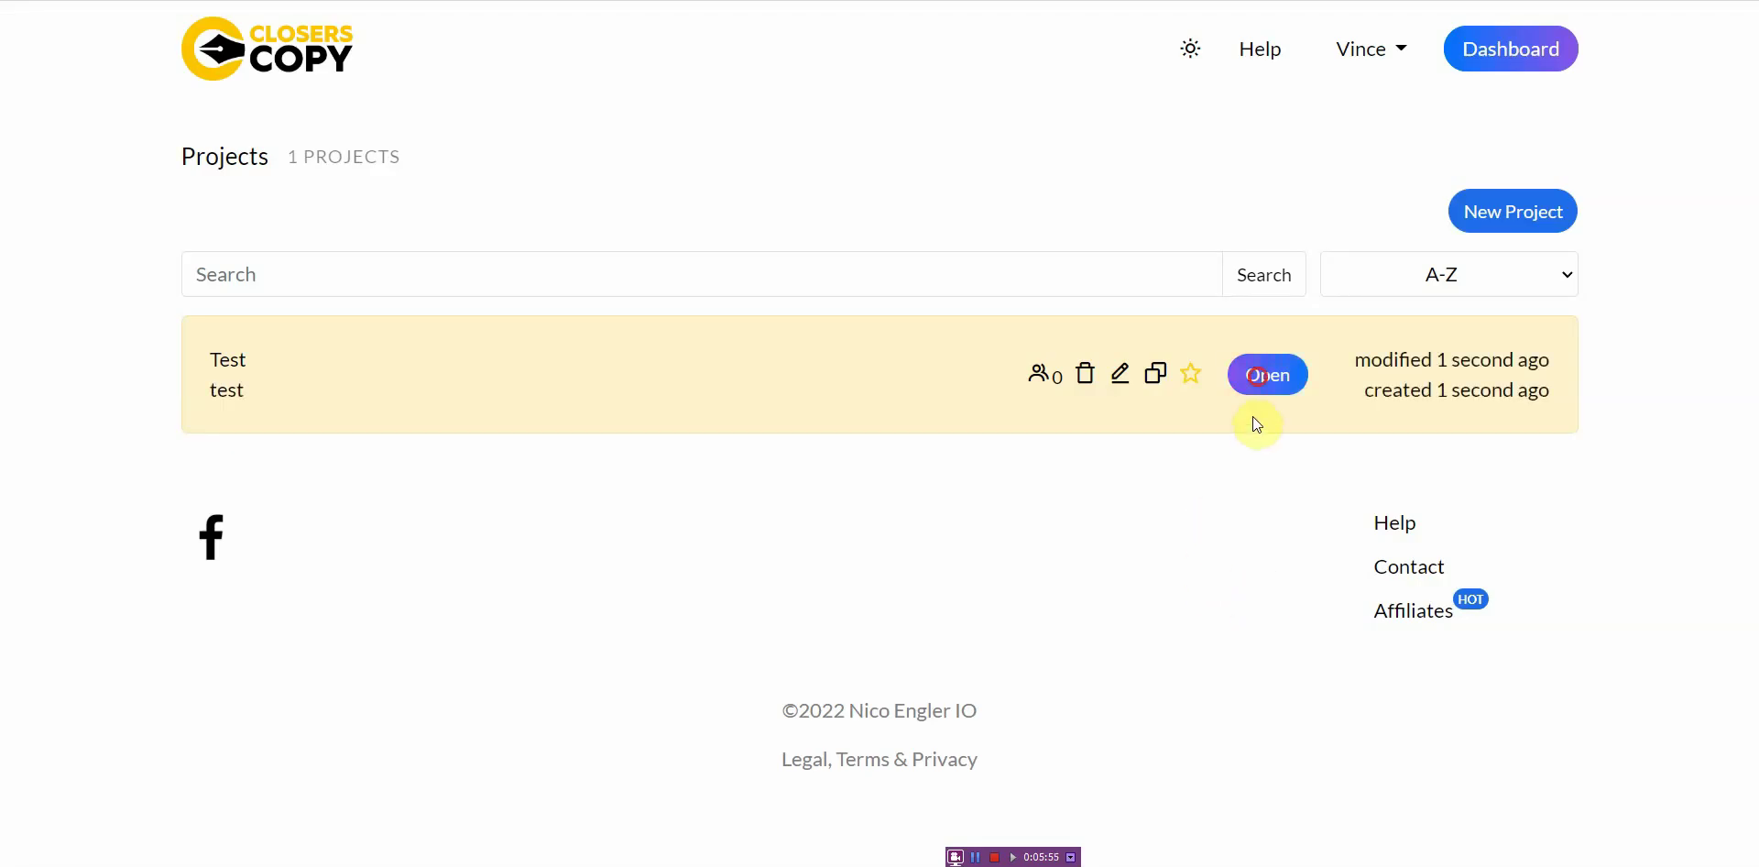
Open the Test project and create a new document named test with the description test
click(1257, 376)
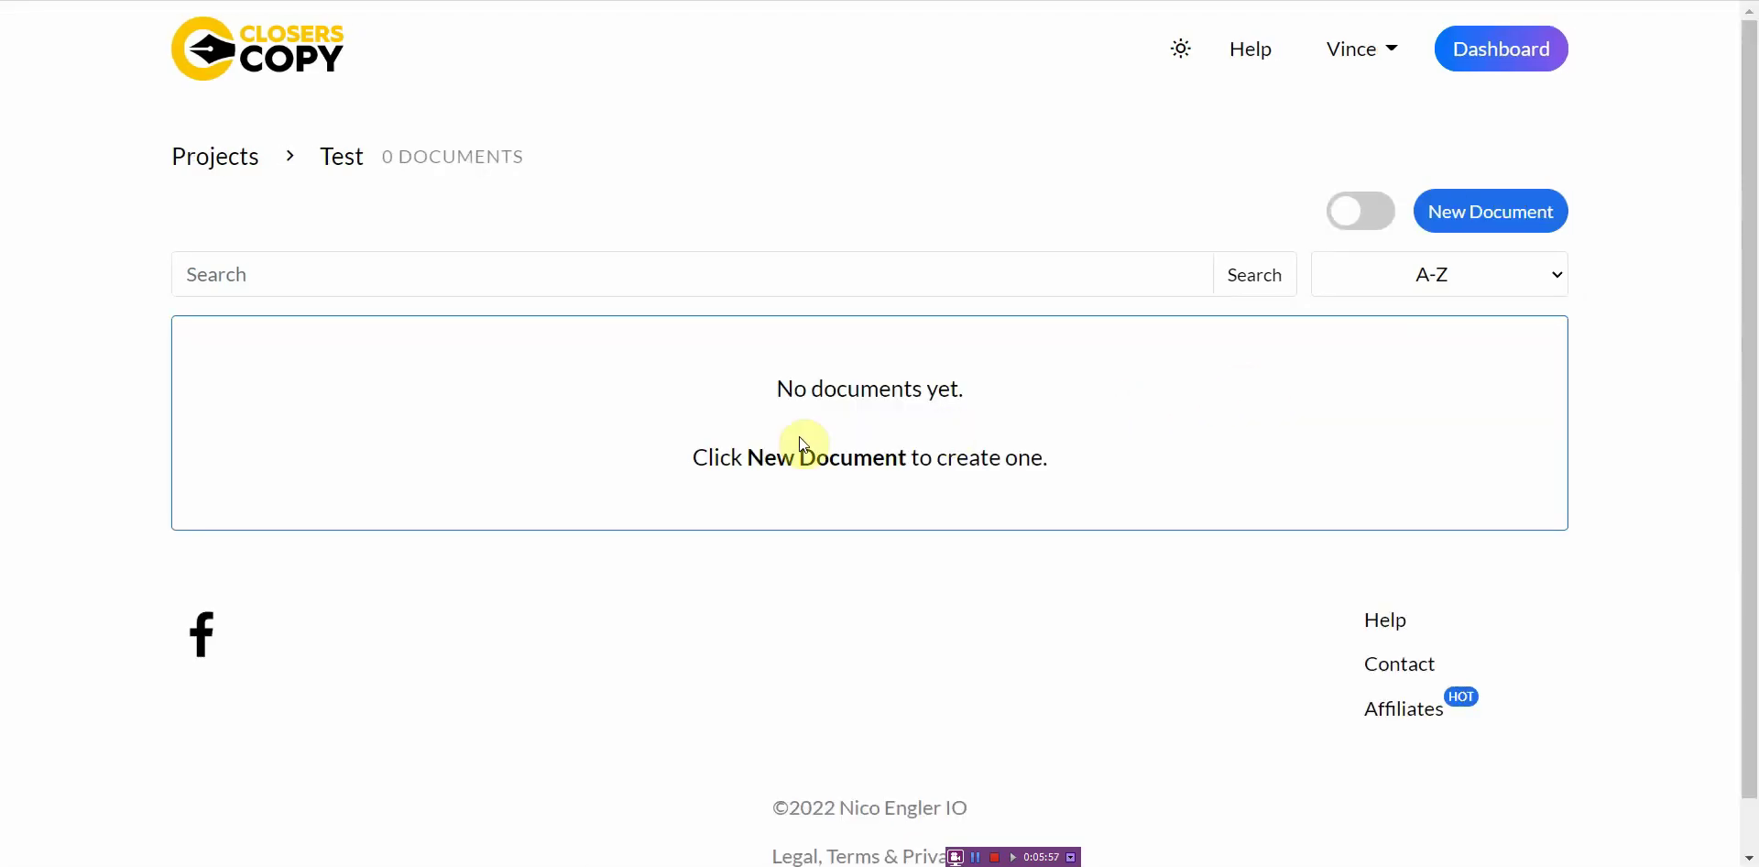
click(1477, 201)
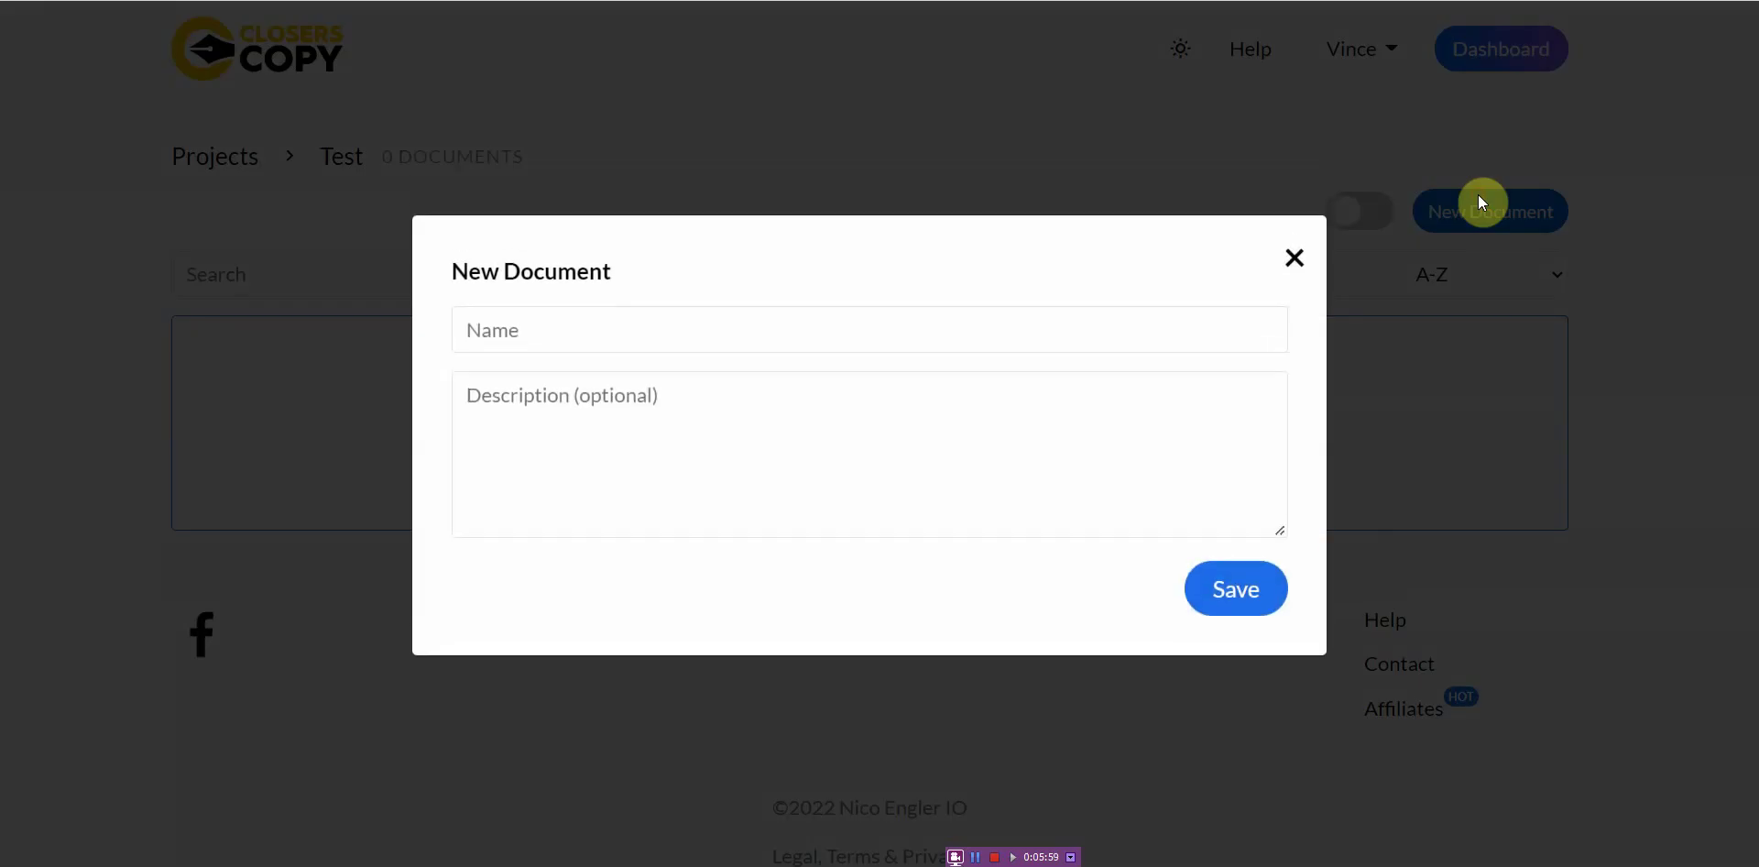
click(884, 333)
text(test)
click(872, 412)
text(test)
click(1237, 596)
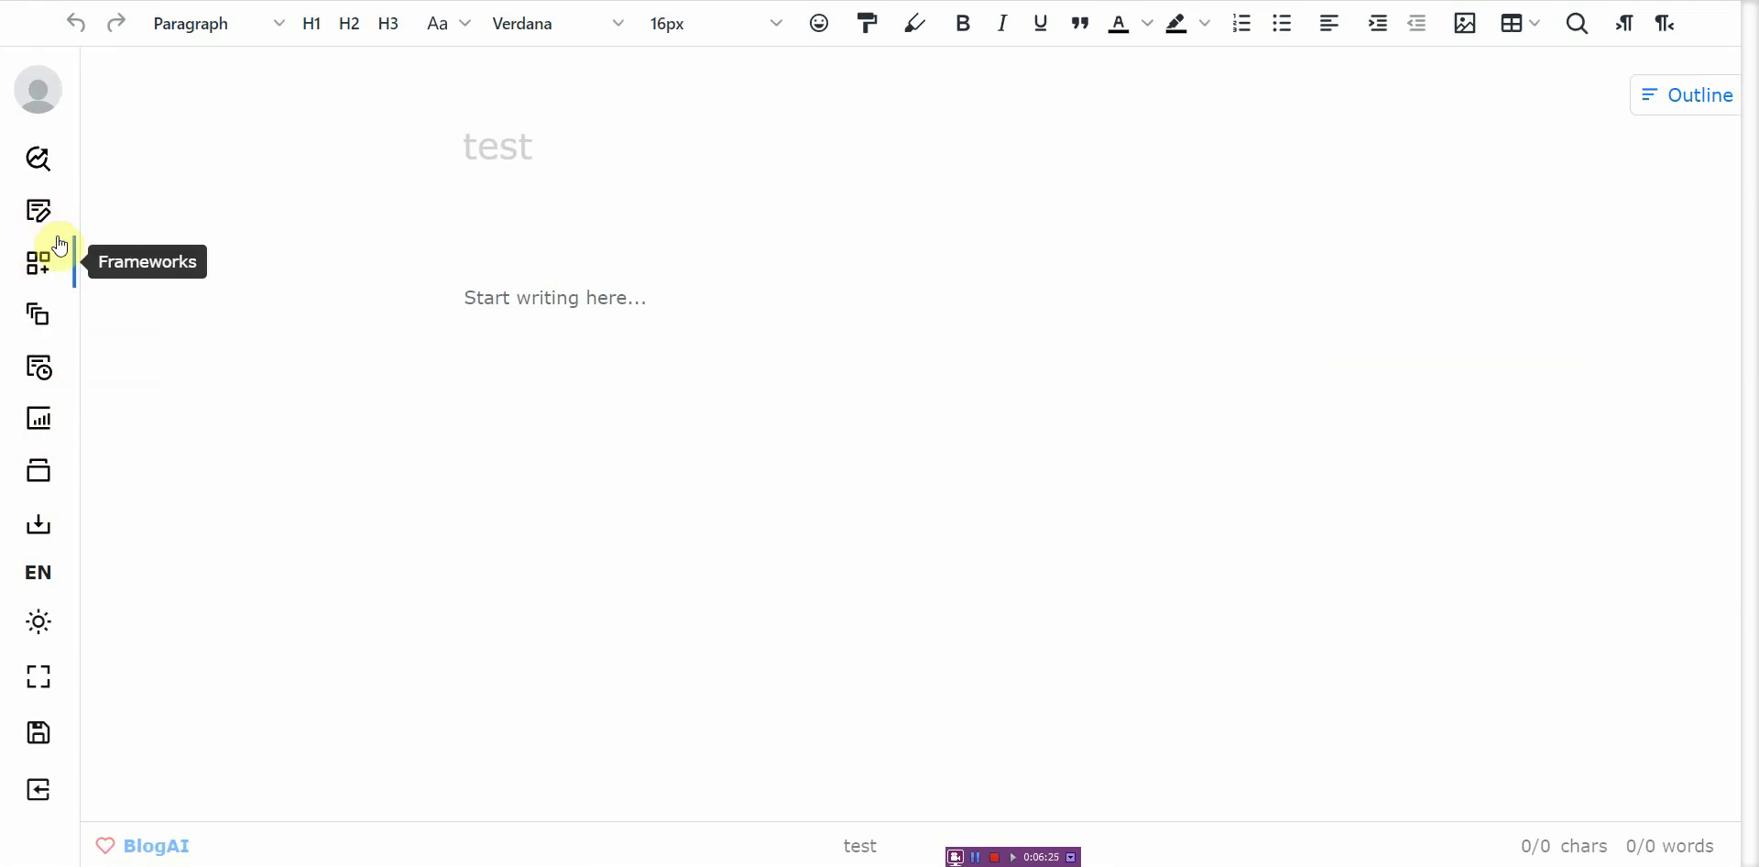
Open the Frameworks library, review the framework categories, choose YouTube and examine its frameworks
click(60, 273)
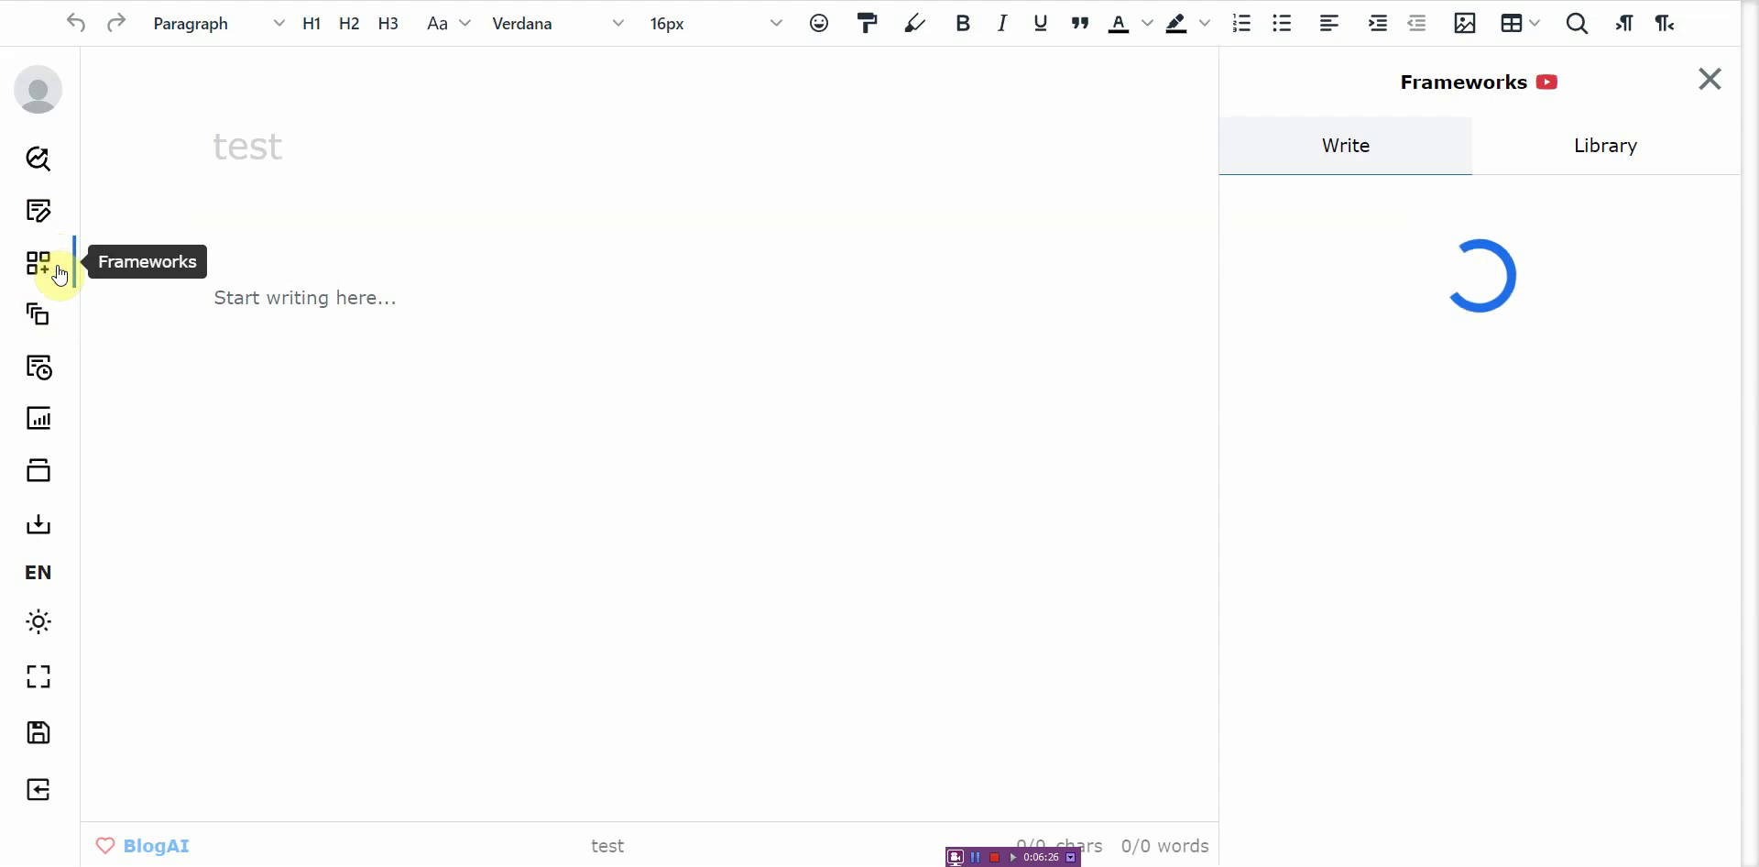
click(1555, 163)
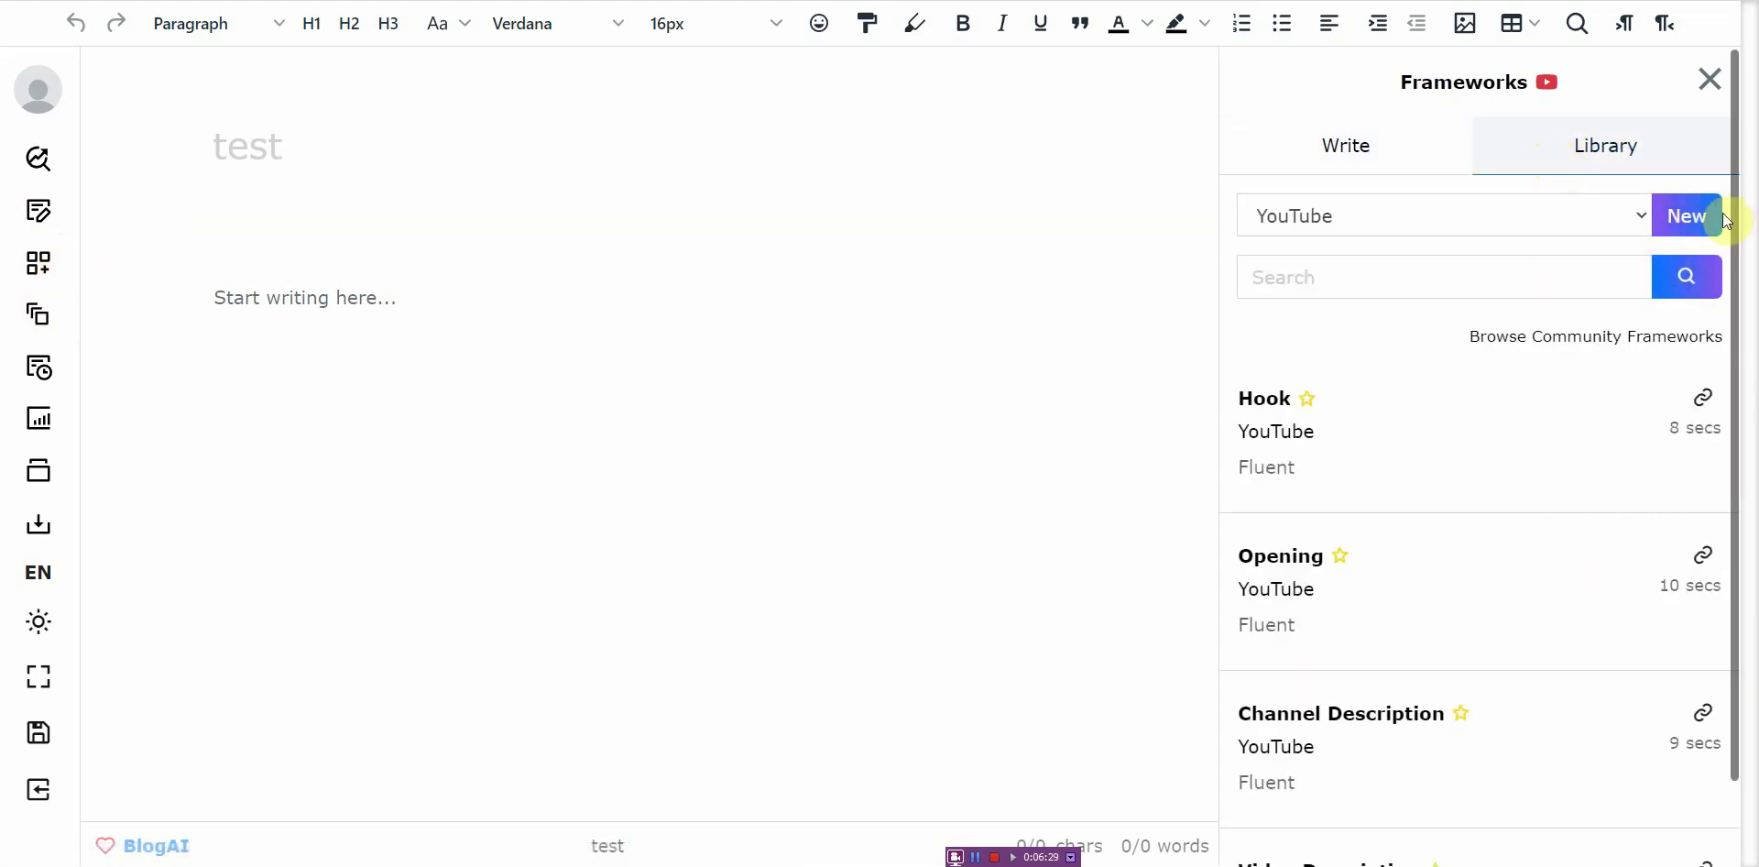
click(1635, 218)
mouse_move(1641, 366)
mouse_down()
mouse_move(1641, 255)
mouse_move(1624, 383)
mouse_up()
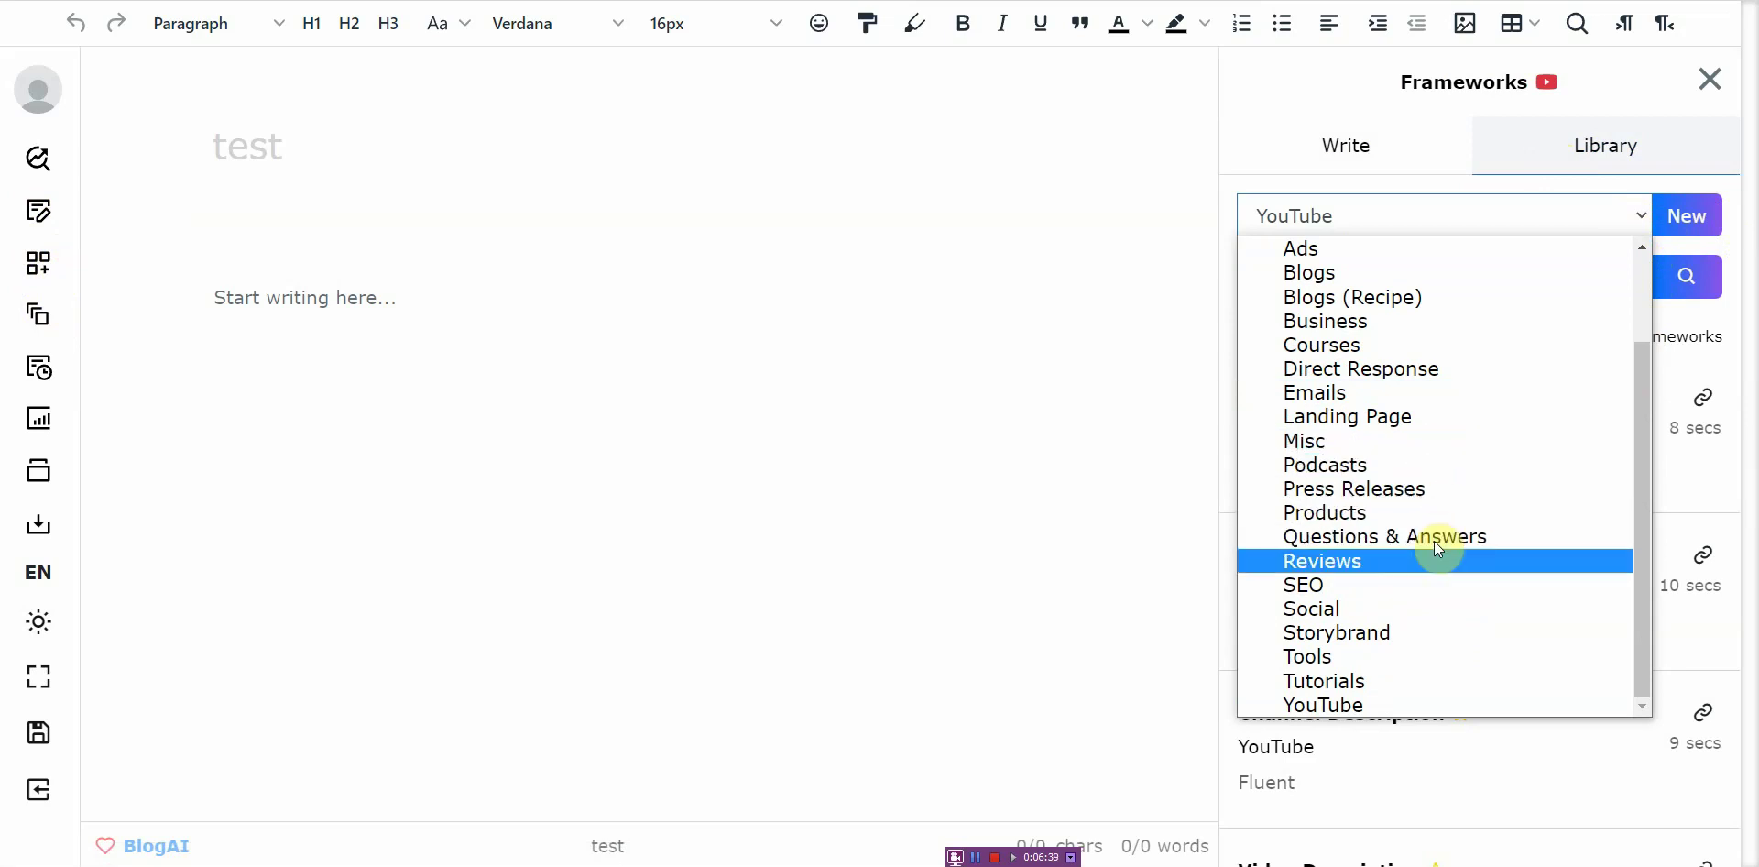
click(1454, 706)
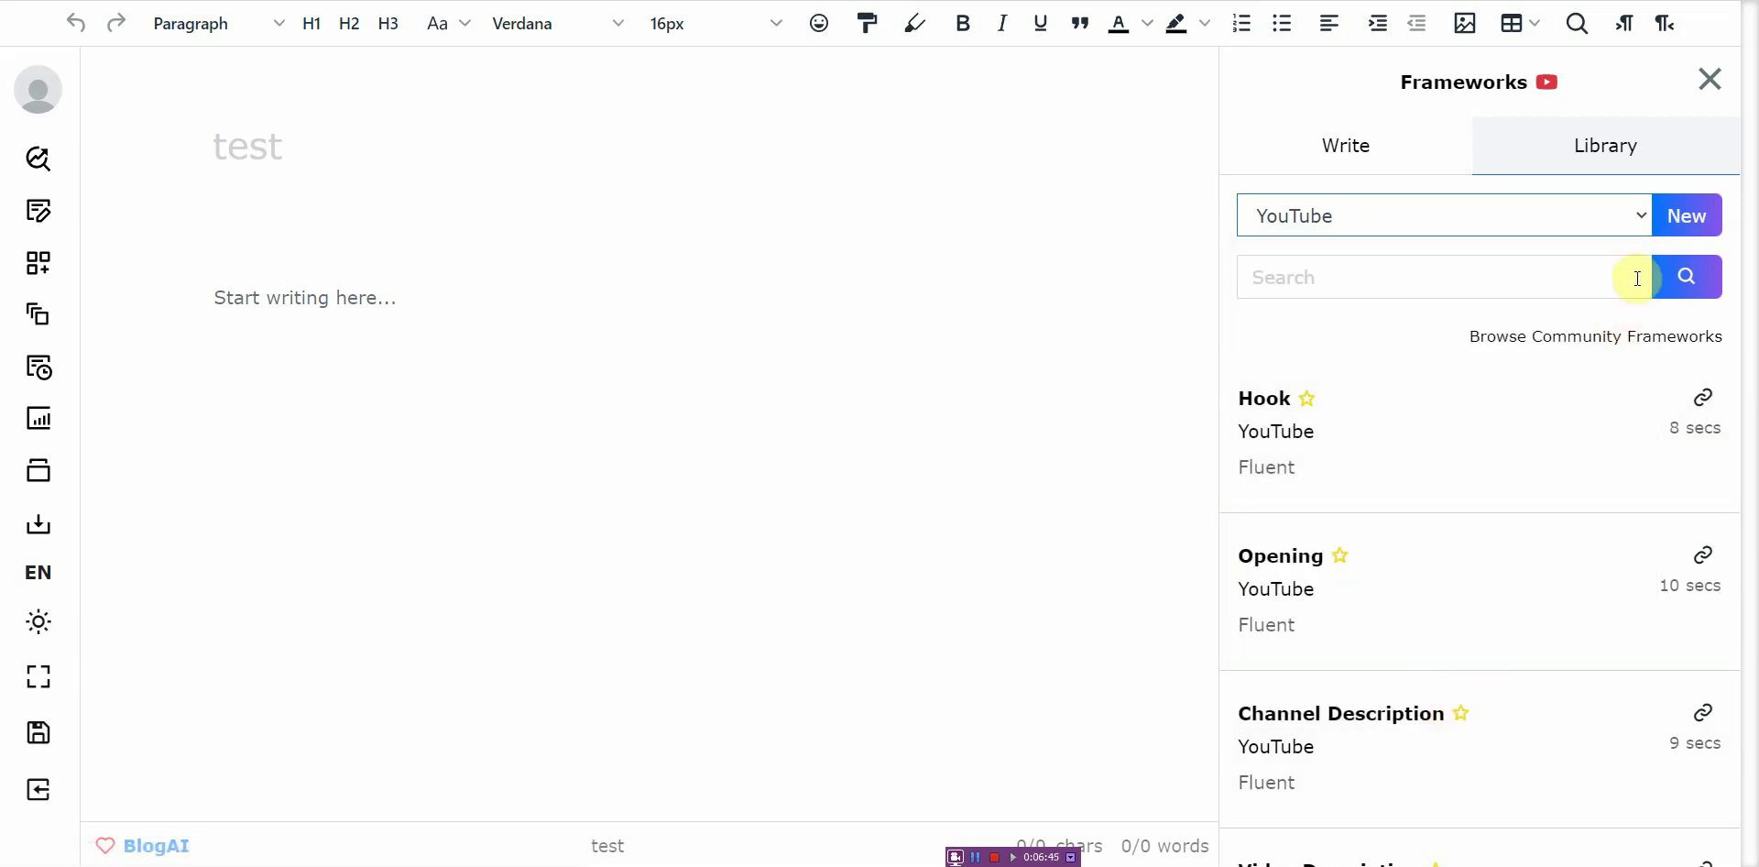
scroll(1557, 430, down, 2)
scroll(1511, 513, up, 2)
scroll(1524, 384, down, 2)
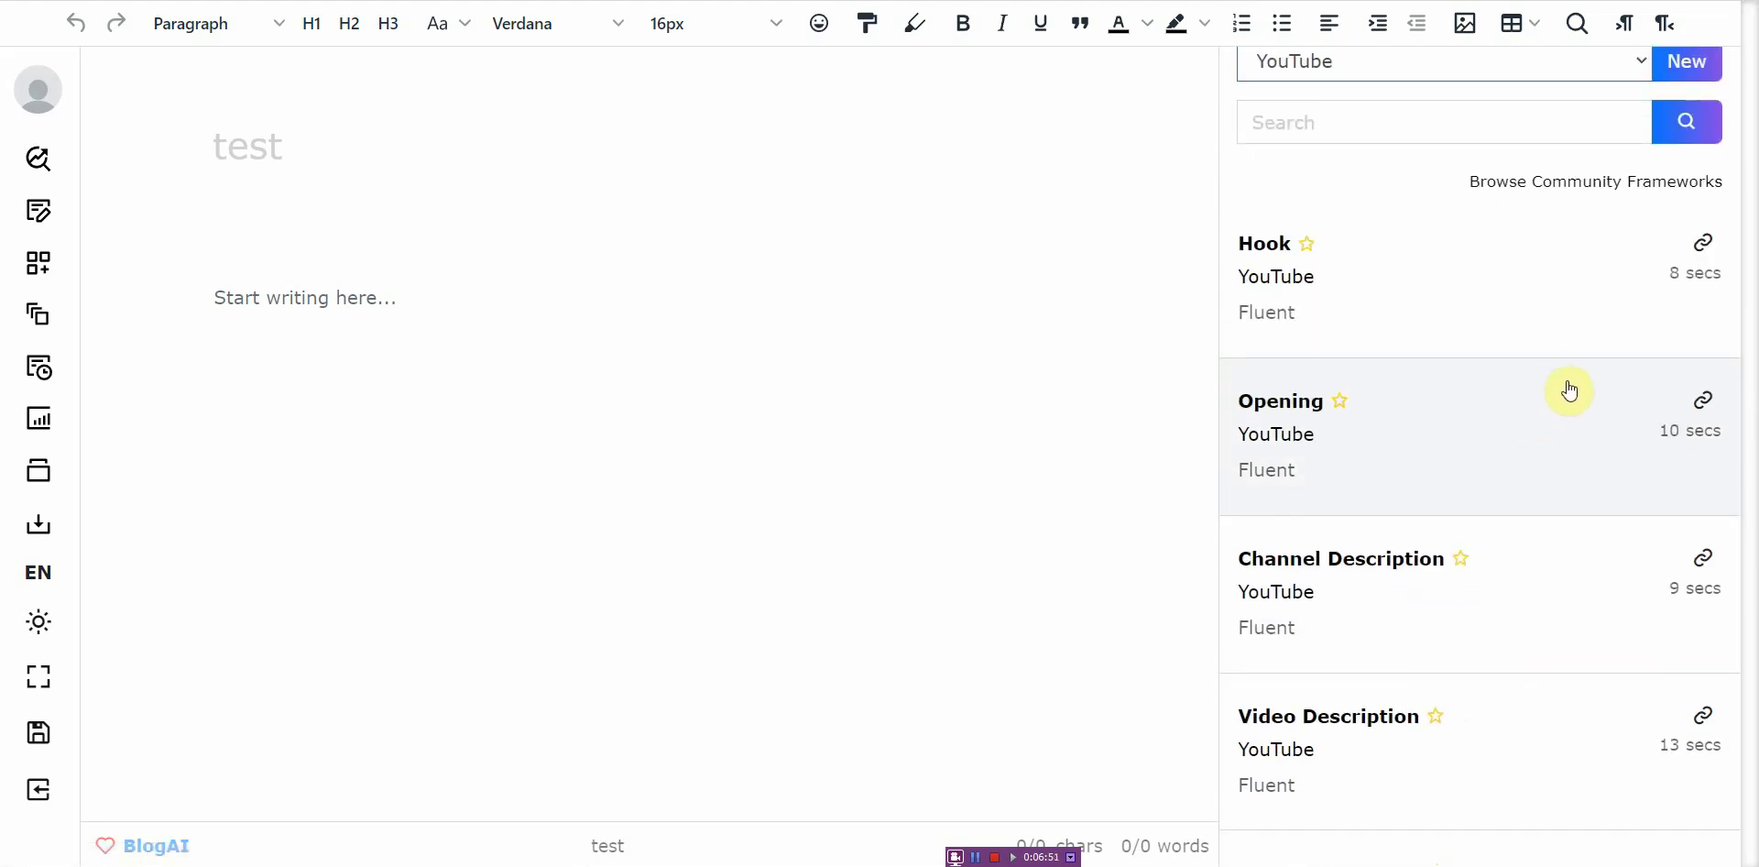
Review the categories in the framework library again and leave the YouTube category selected
scroll(1572, 396, up, 2)
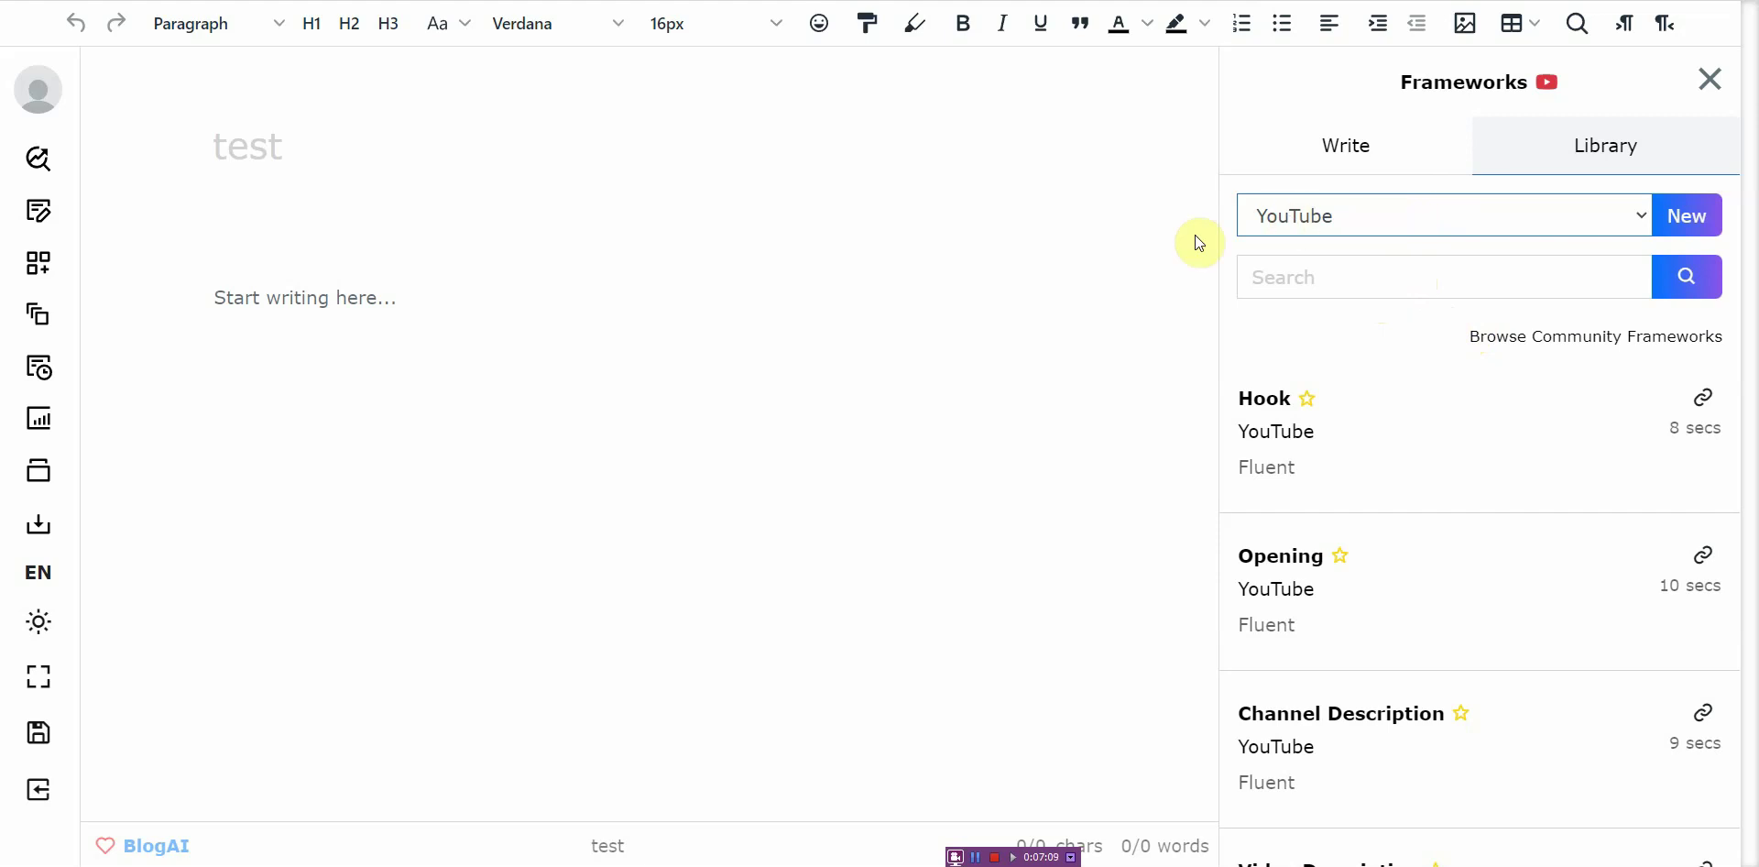
click(1044, 285)
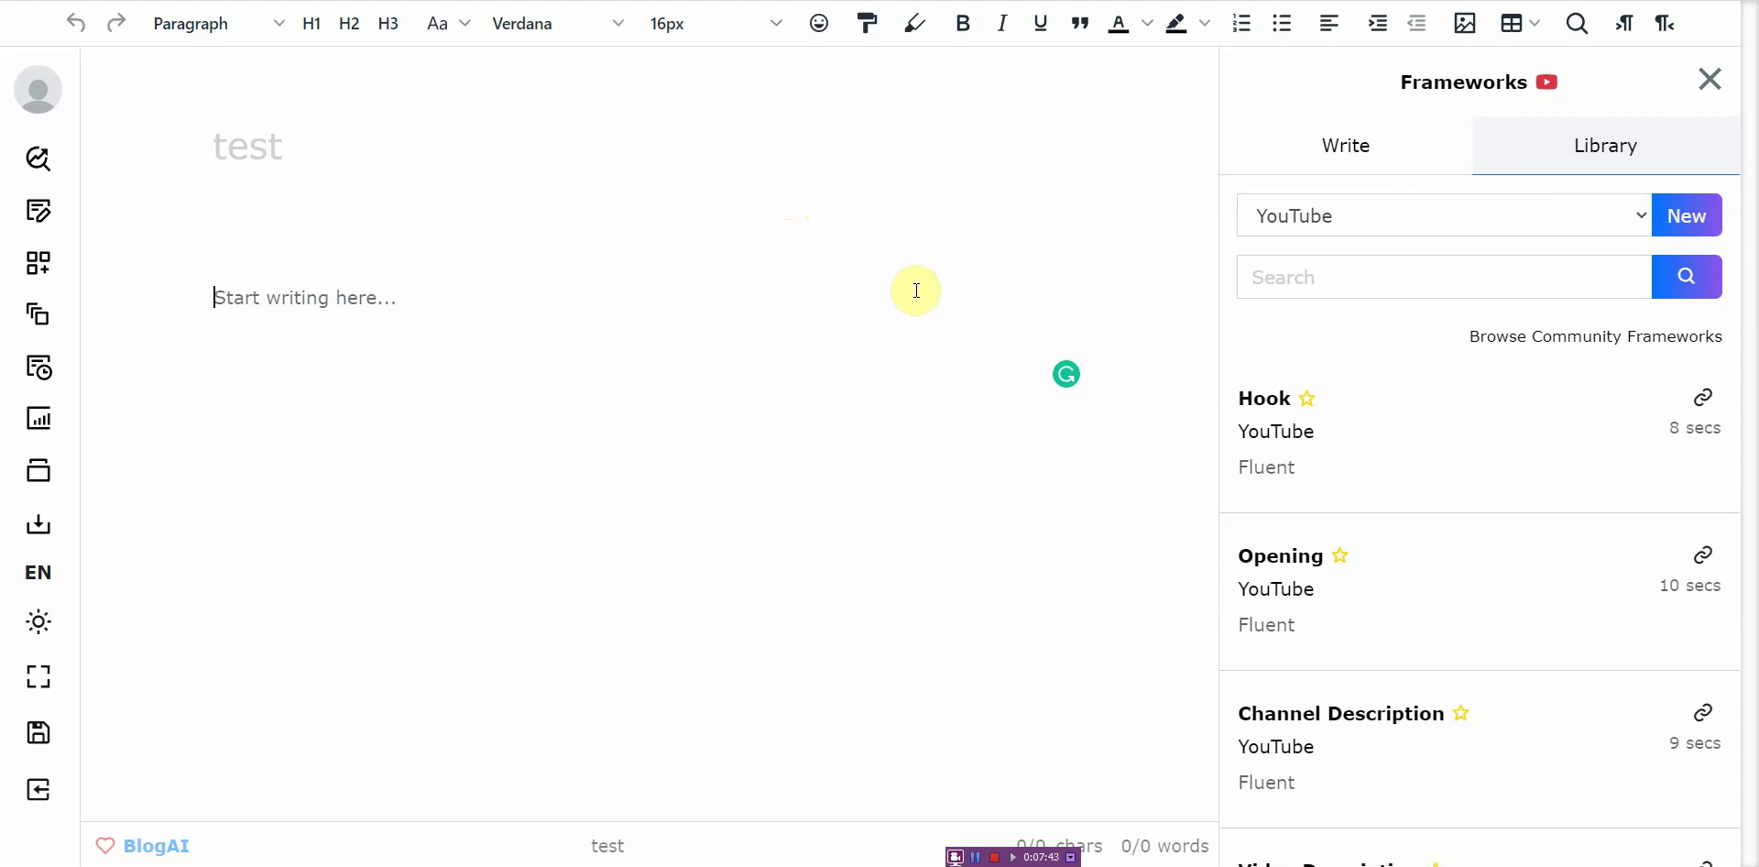
click(1373, 227)
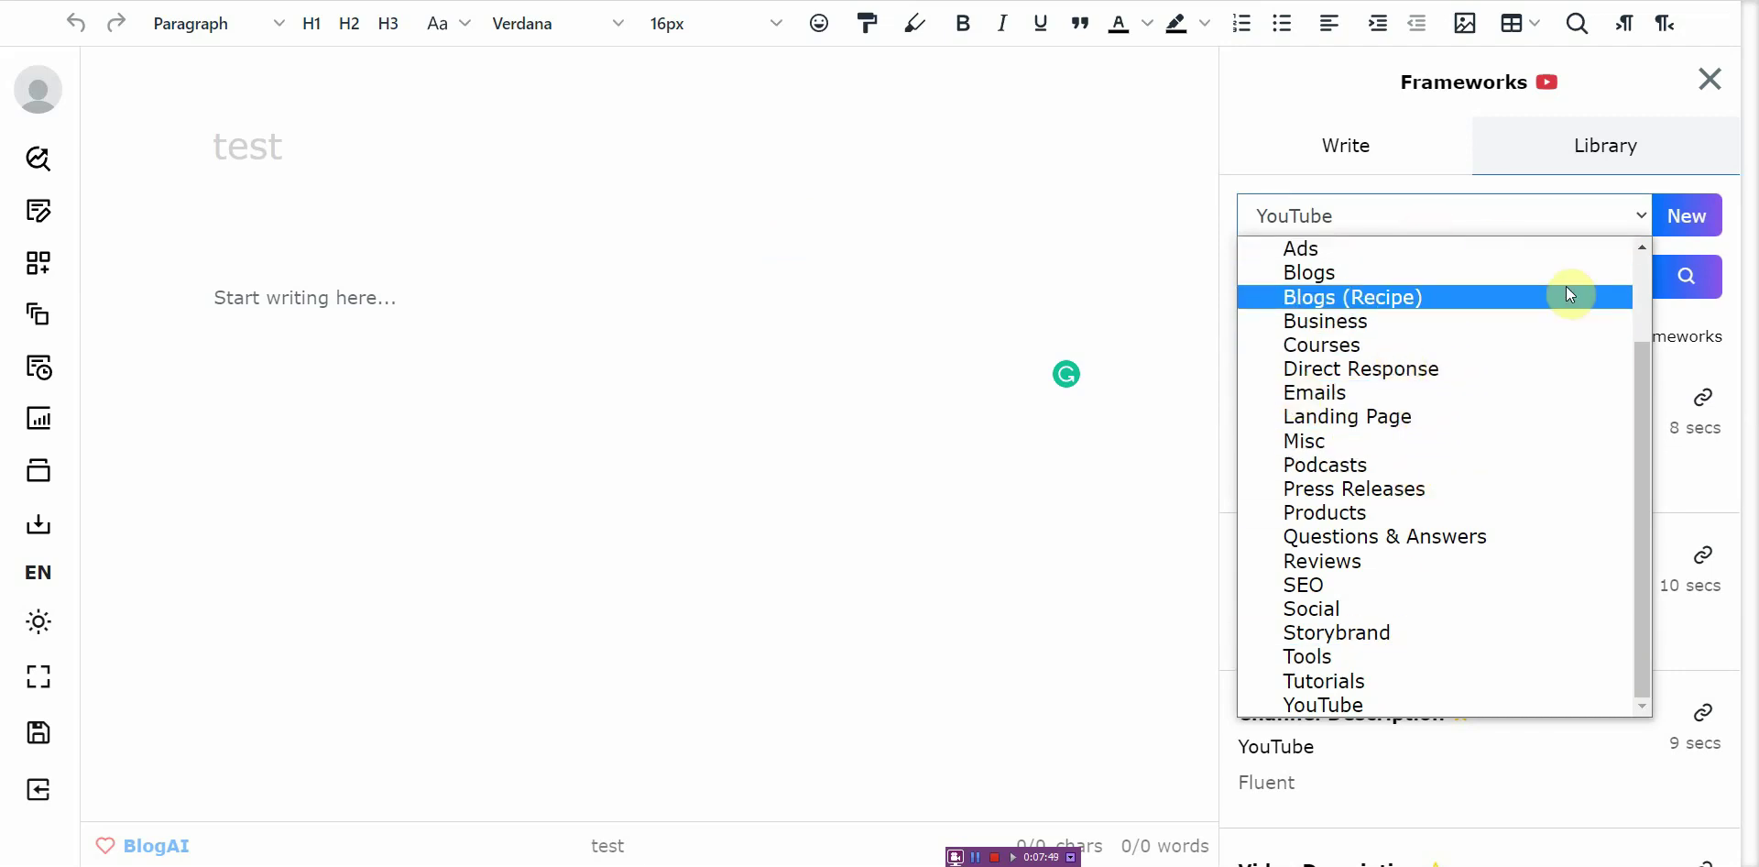
scroll(1636, 299, up, 3)
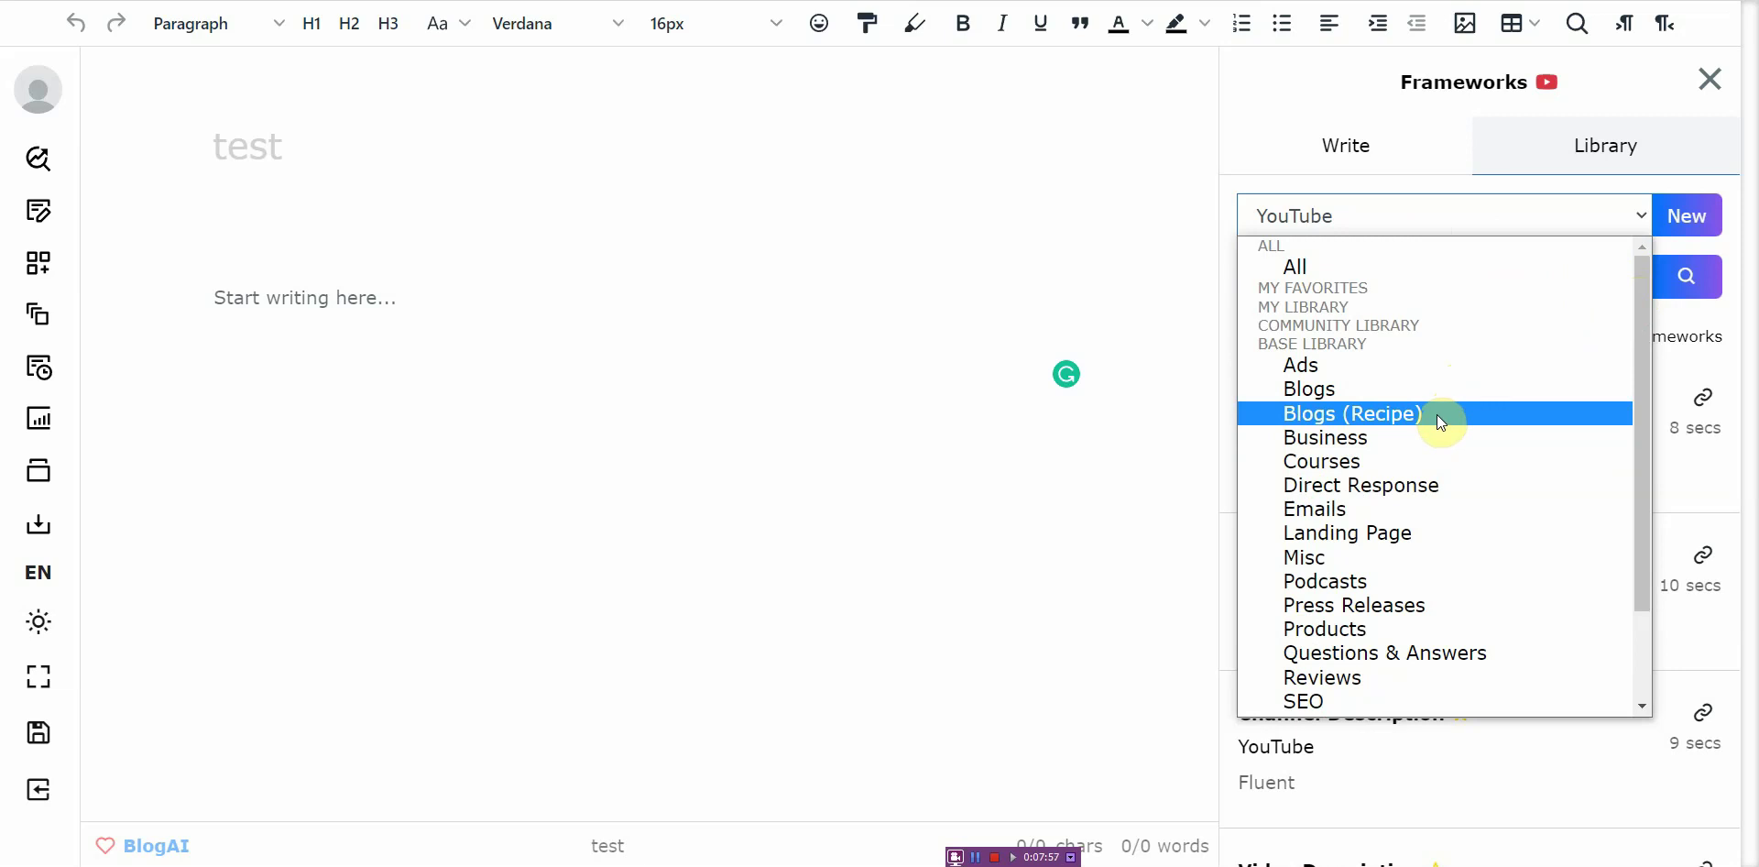
click(1142, 337)
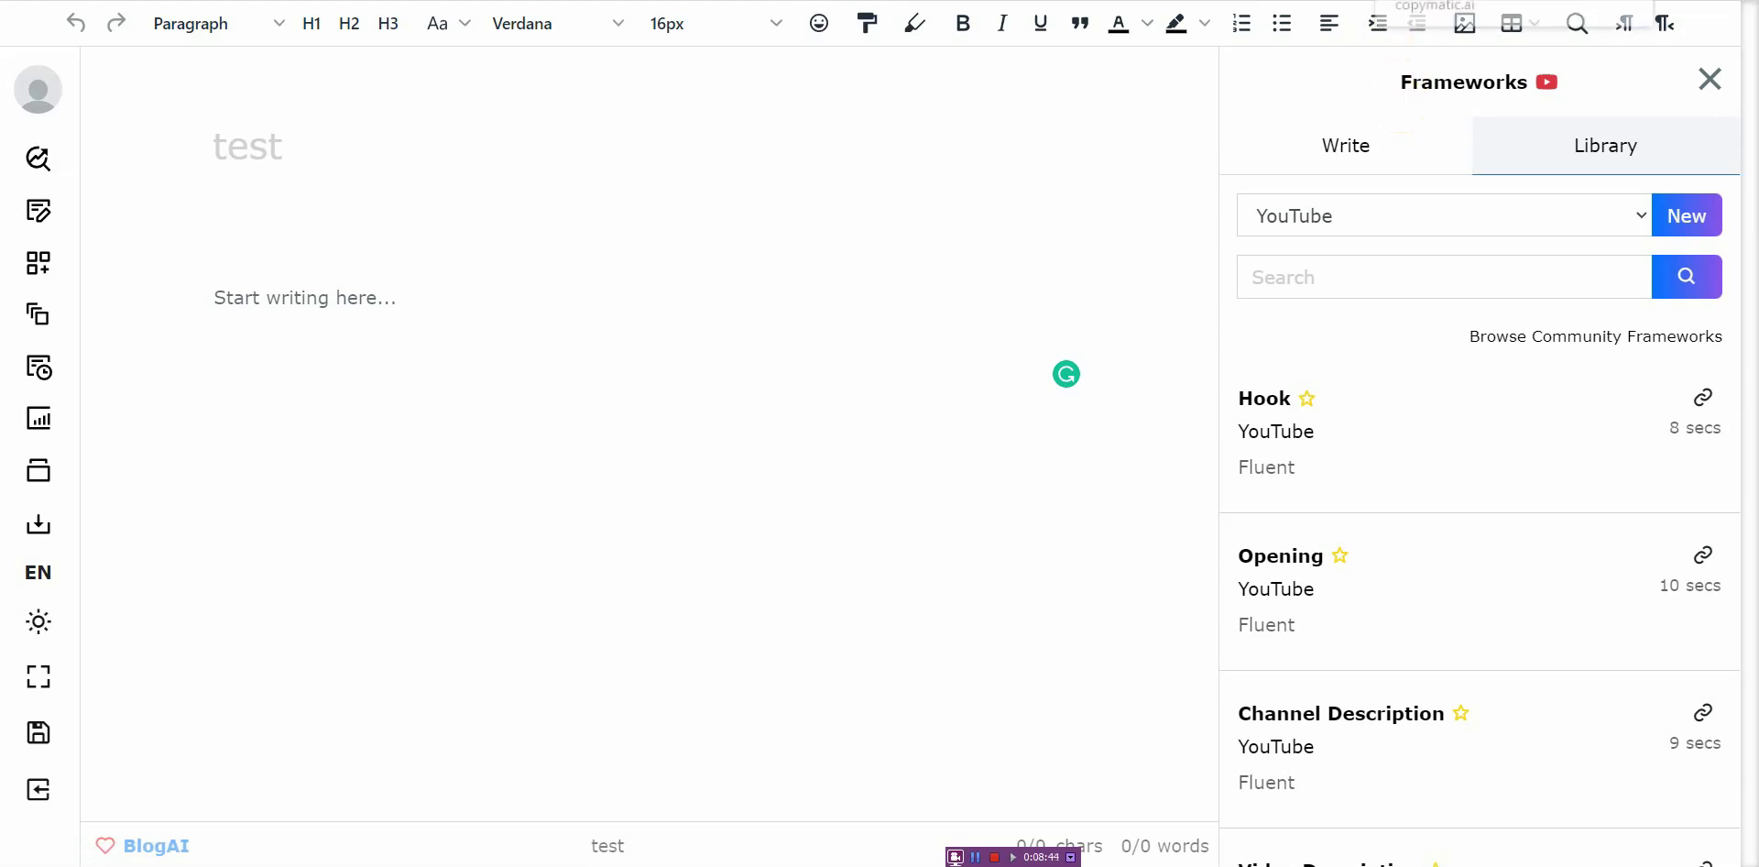
Switch to the Copymatic dashboard, to the Rytr writing app and back to the ClosersCopy test document to compare the tools
click(1393, 13)
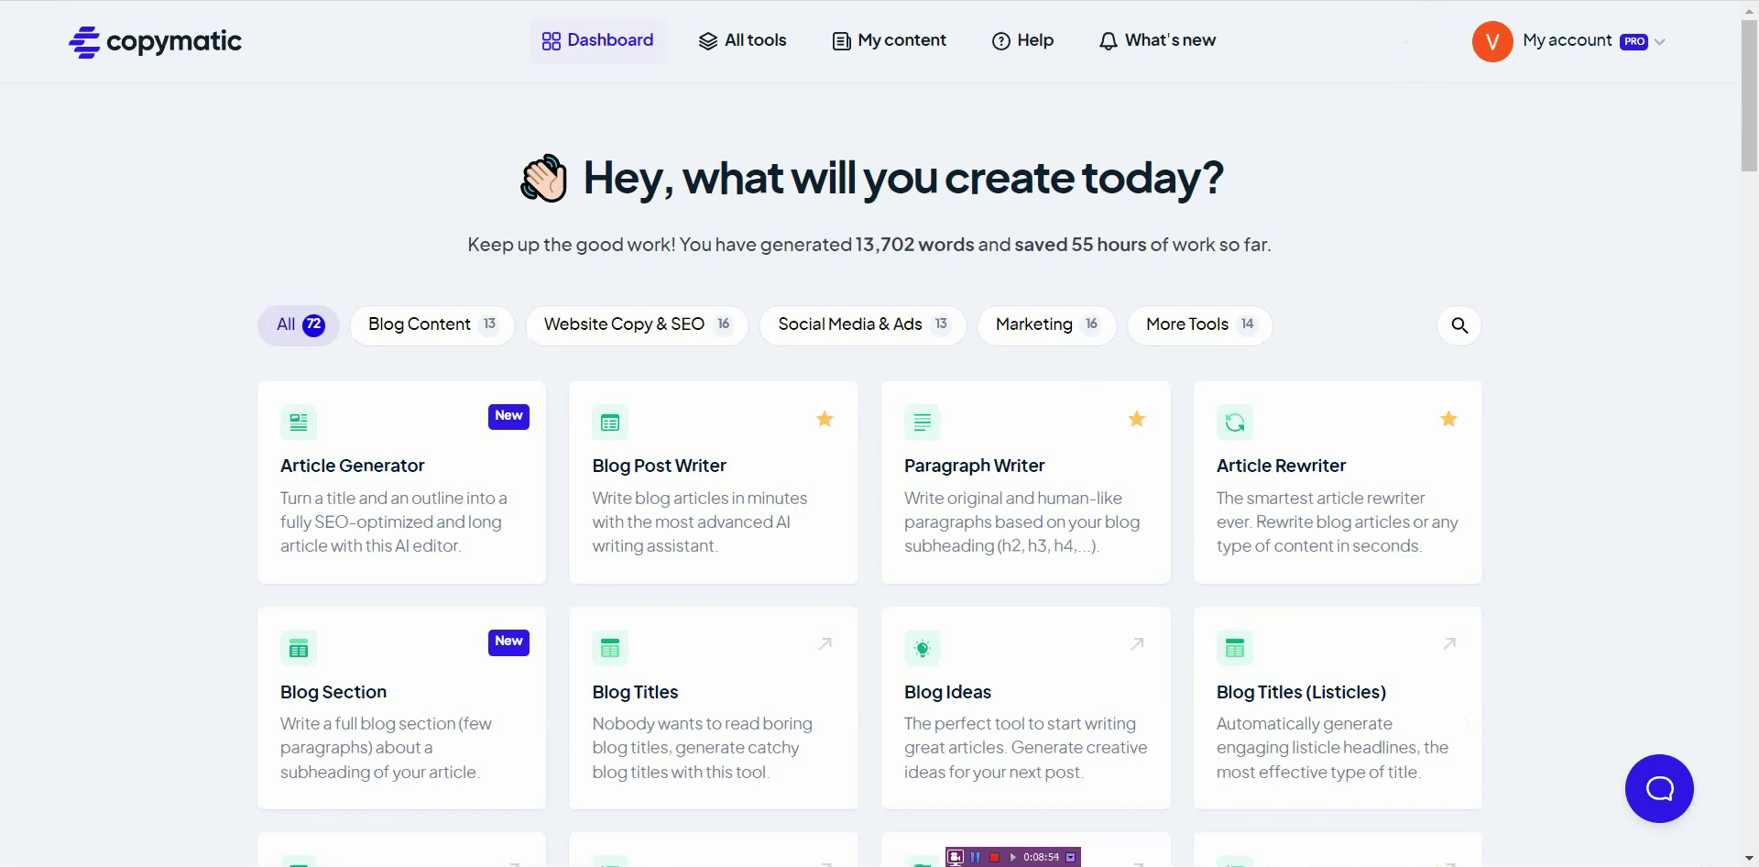
key(alt+Tab)
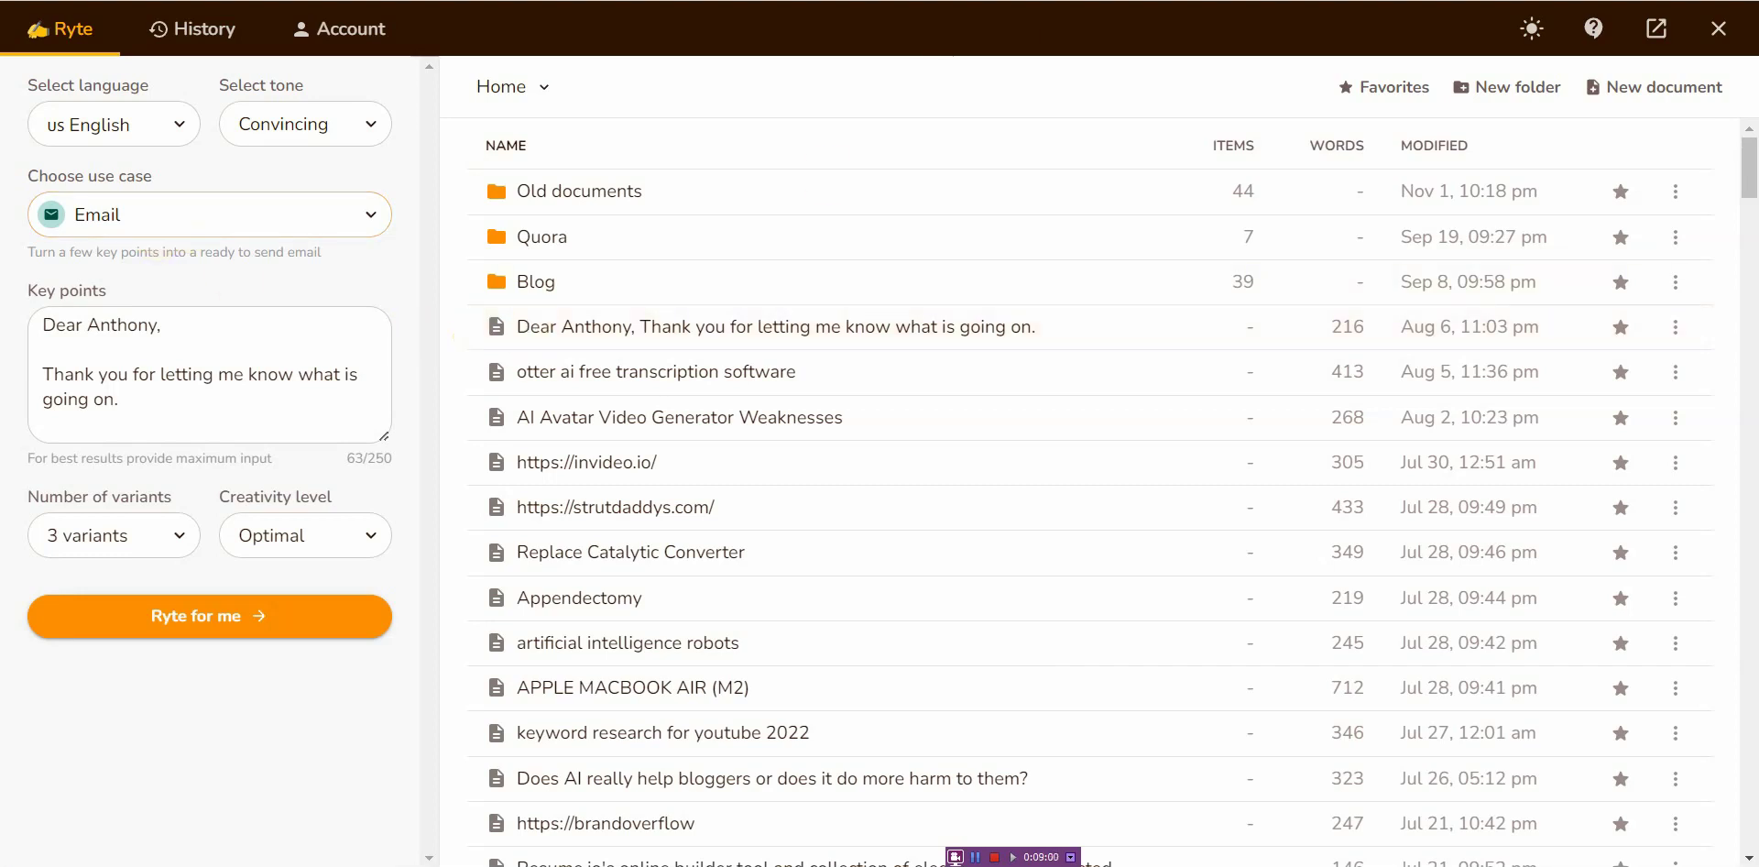
key(alt+Tab)
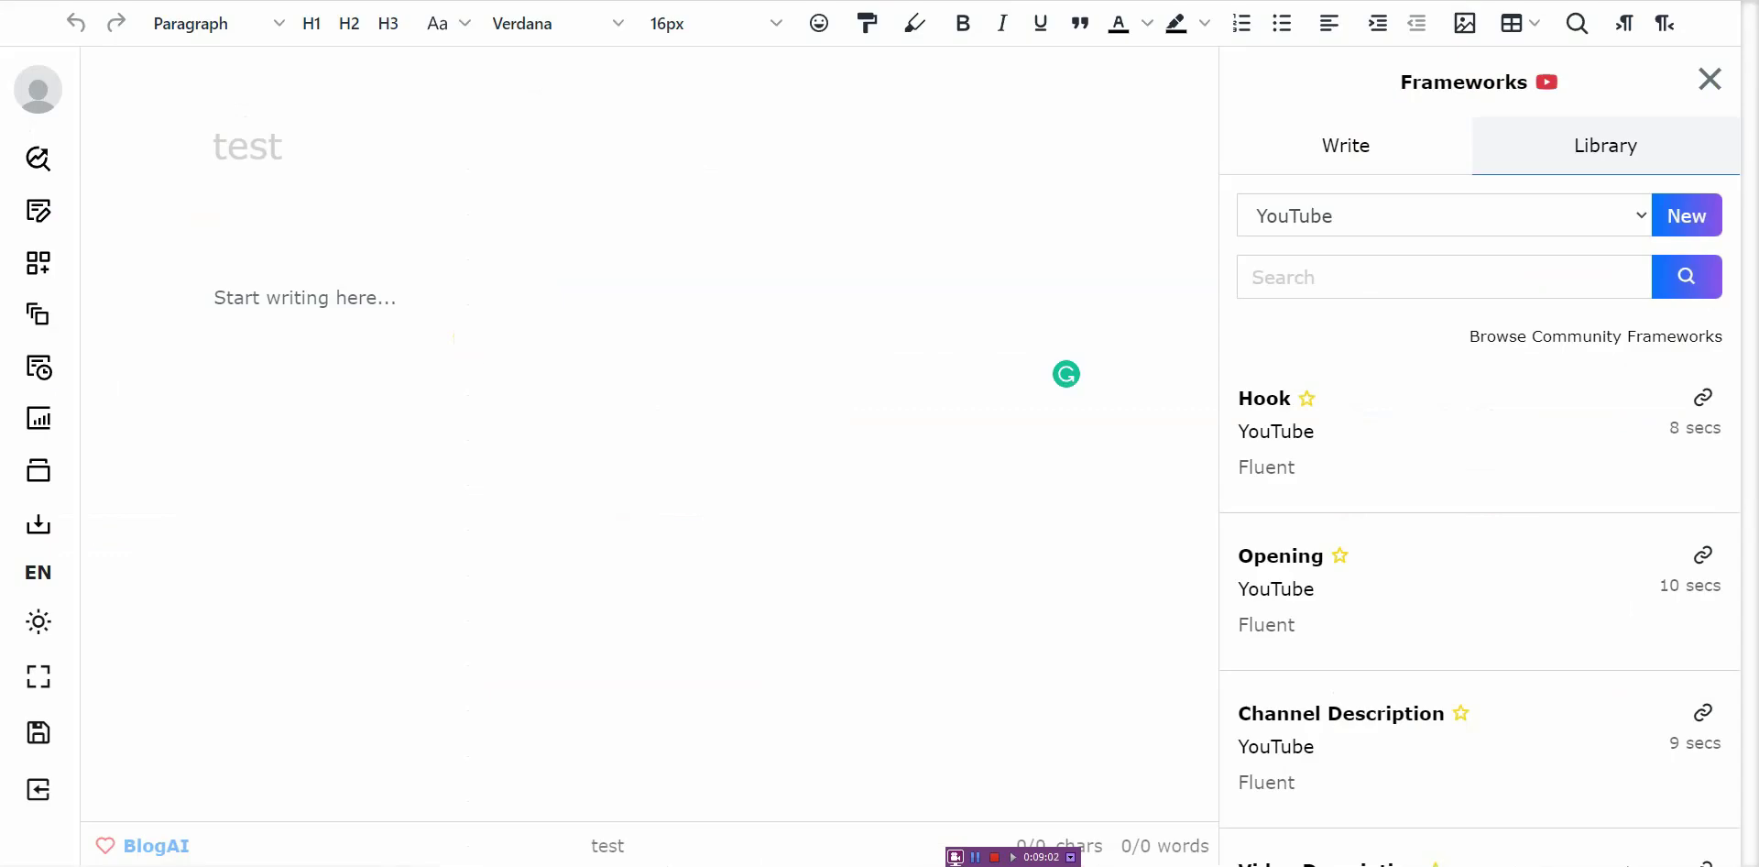